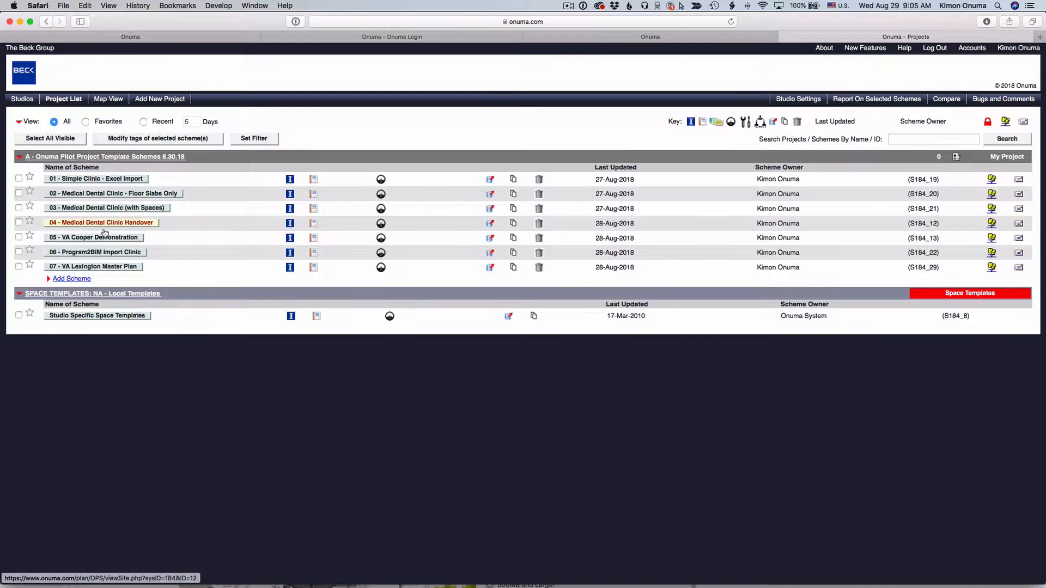
Step: Collapse the template schemes and space templates groups in the project list
click(20, 156)
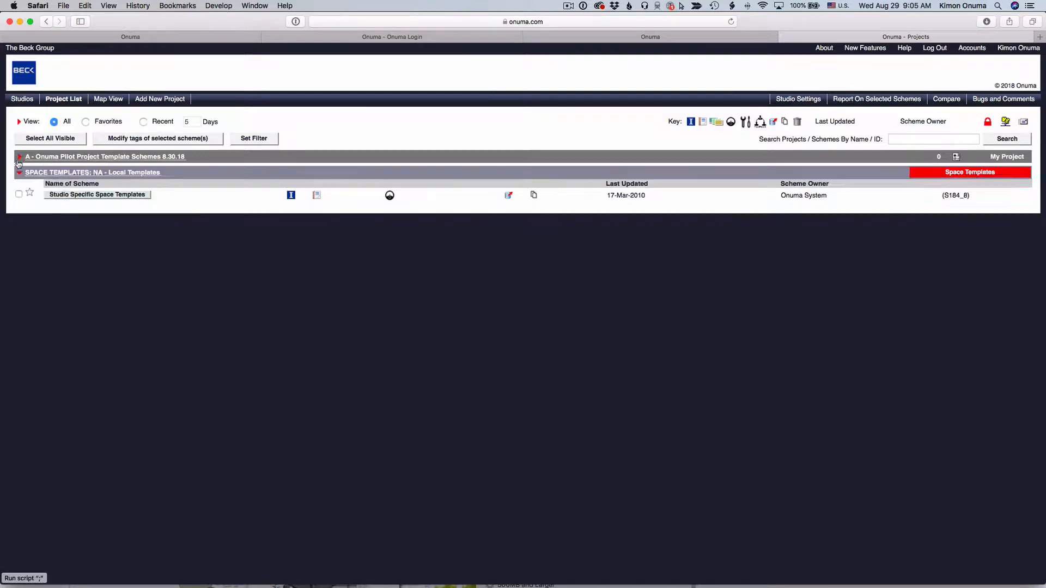
click(21, 172)
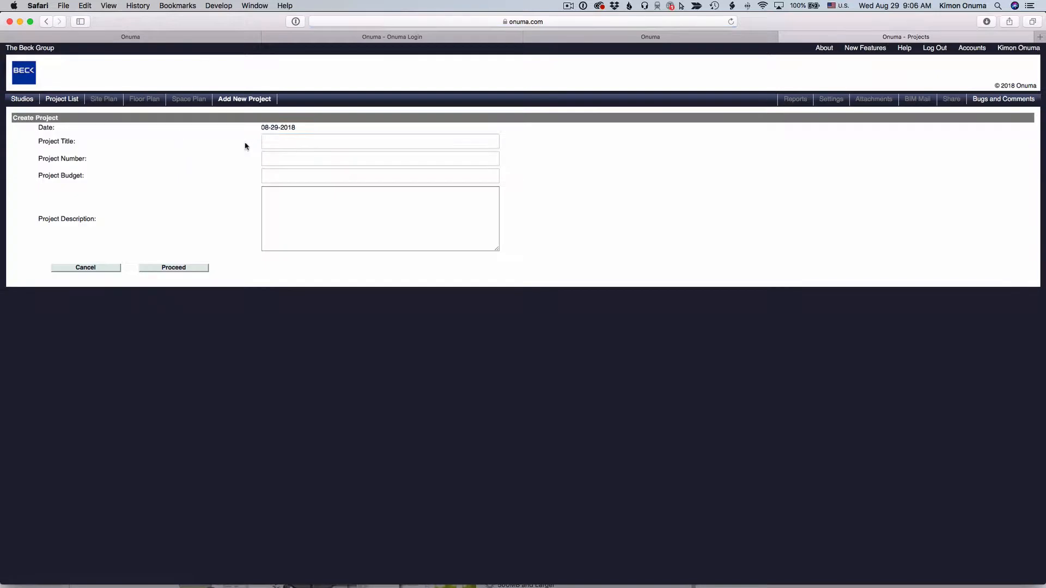
Step: Create a project titled Kimon's First Project with number 101, budget 34560700 and description This is a hospital project
click(270, 141)
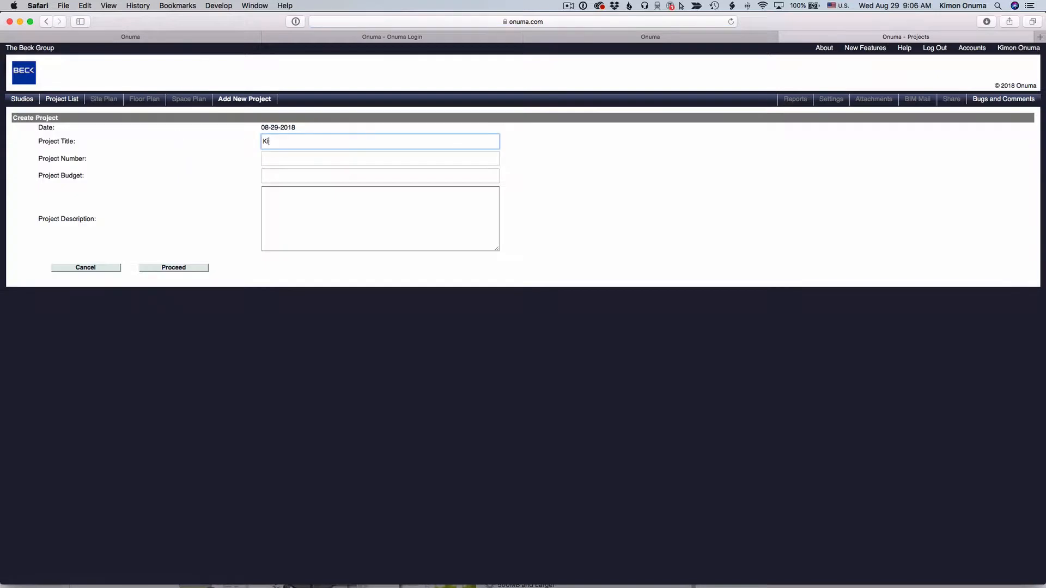
text(Kimon's )
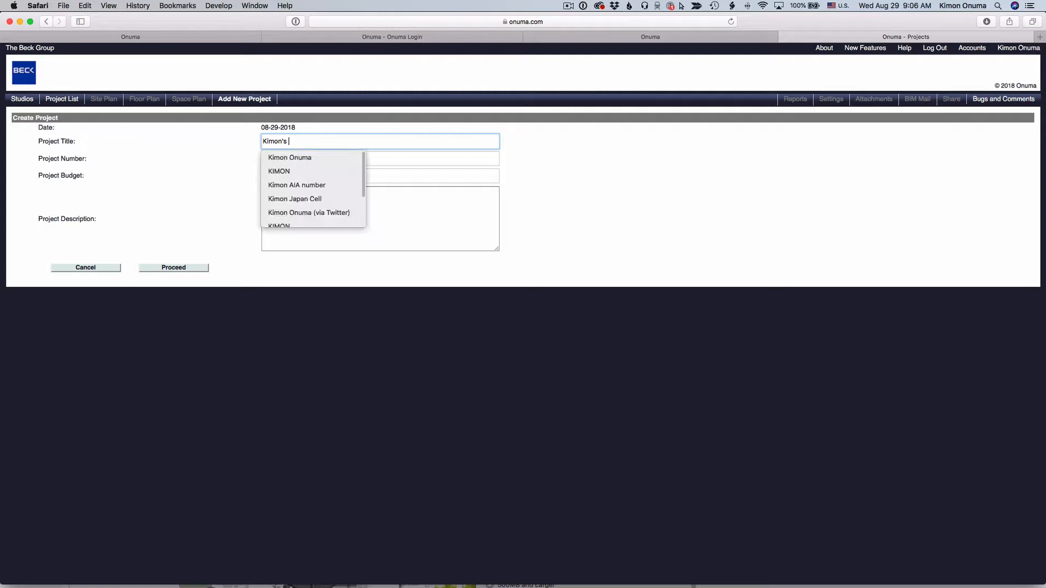
text(First Project)
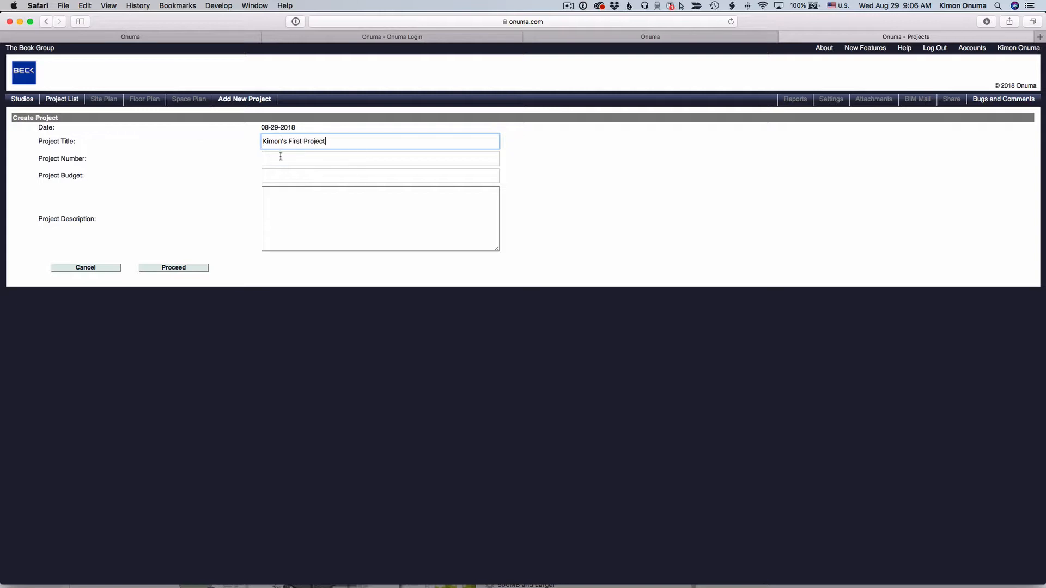
click(280, 156)
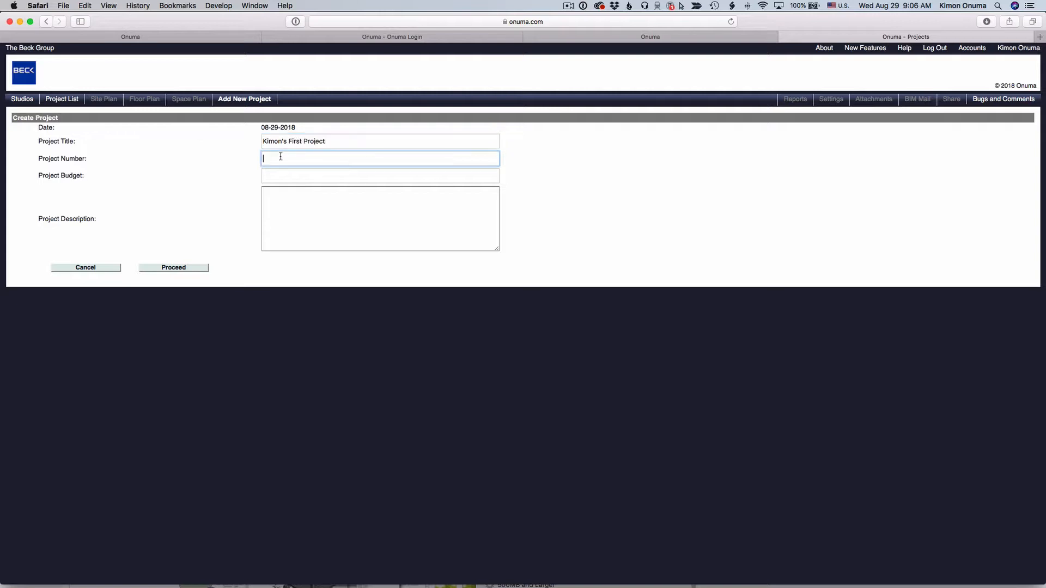
click(282, 175)
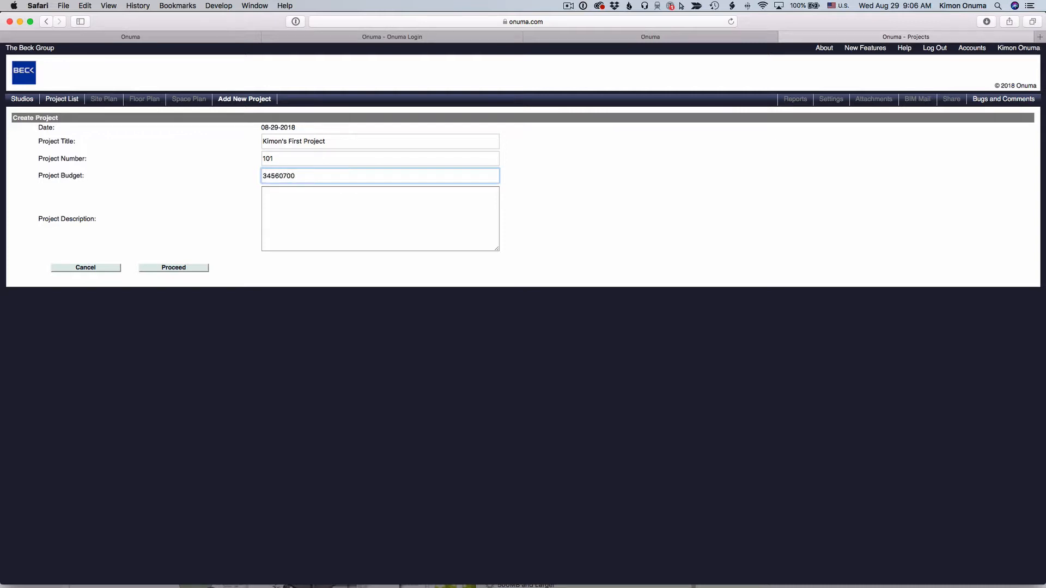
click(281, 210)
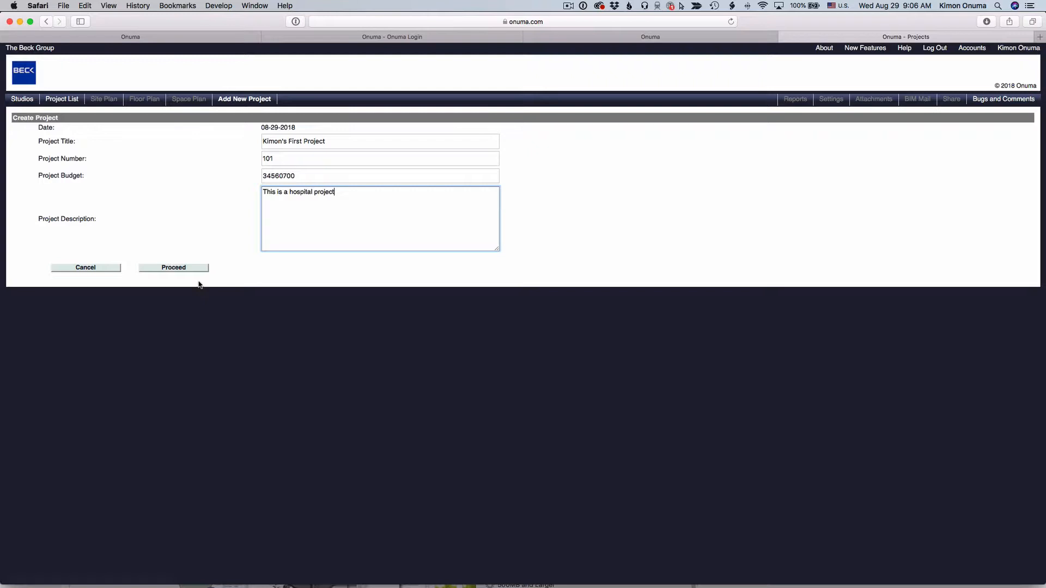
click(174, 269)
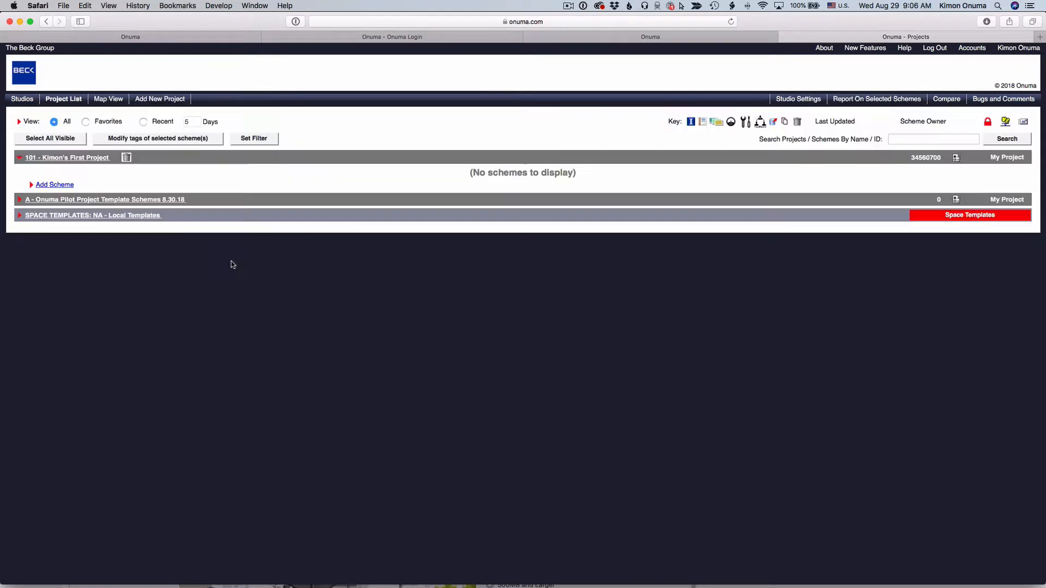
Step: Expand the new project and start adding an empty scheme to it
click(17, 158)
click(18, 158)
click(47, 186)
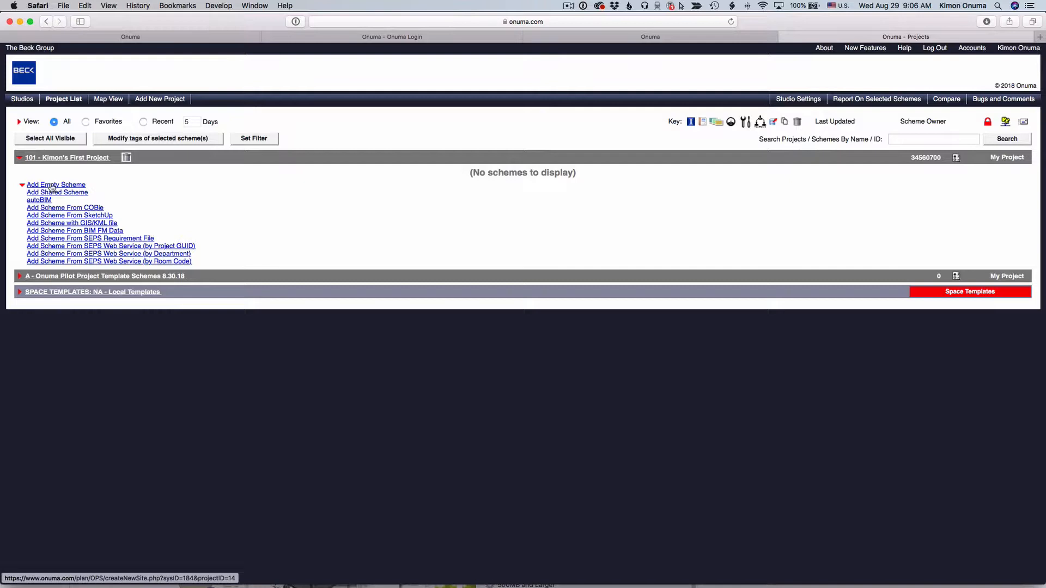
click(52, 187)
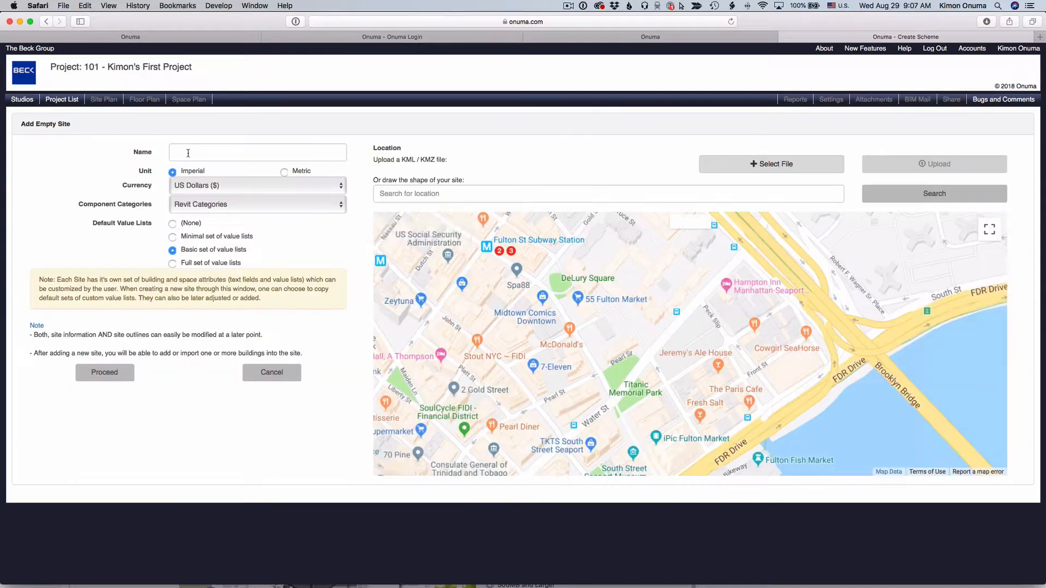
Step: Name the site Kimon's first Scheme and review the currency and component category options
click(188, 151)
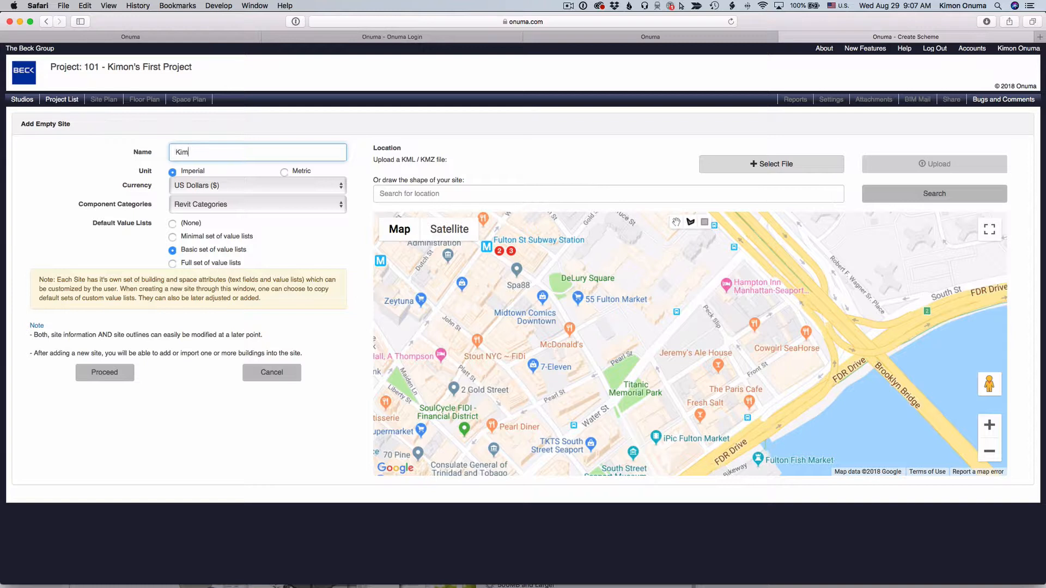
text(Kimon's )
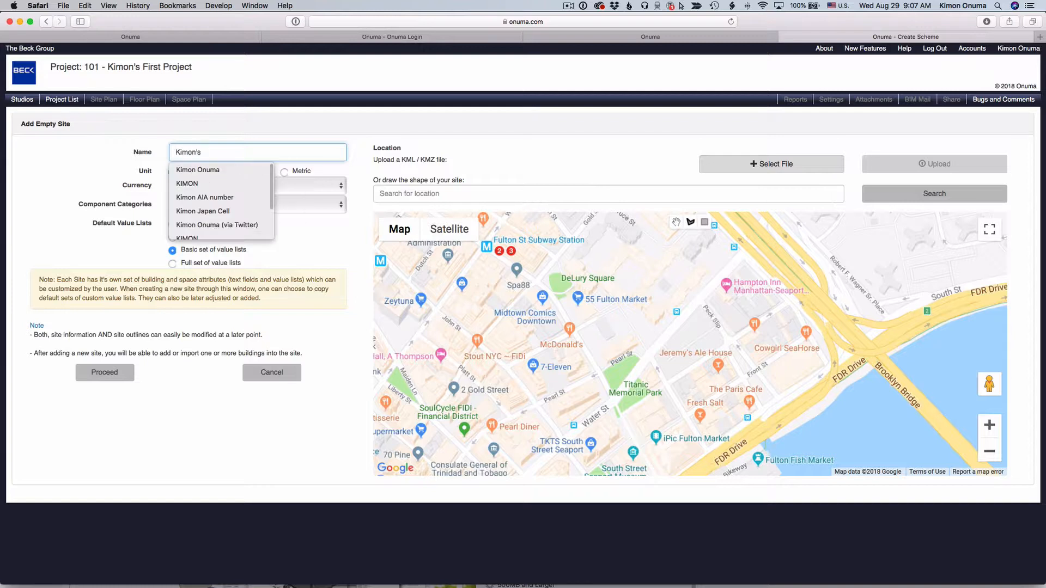
text(first Scheme)
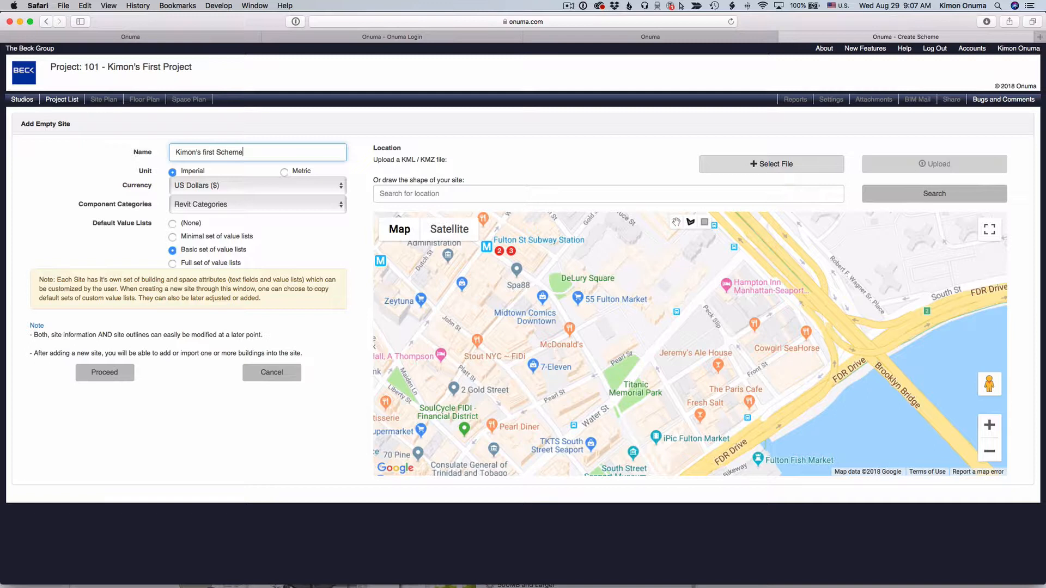
click(83, 172)
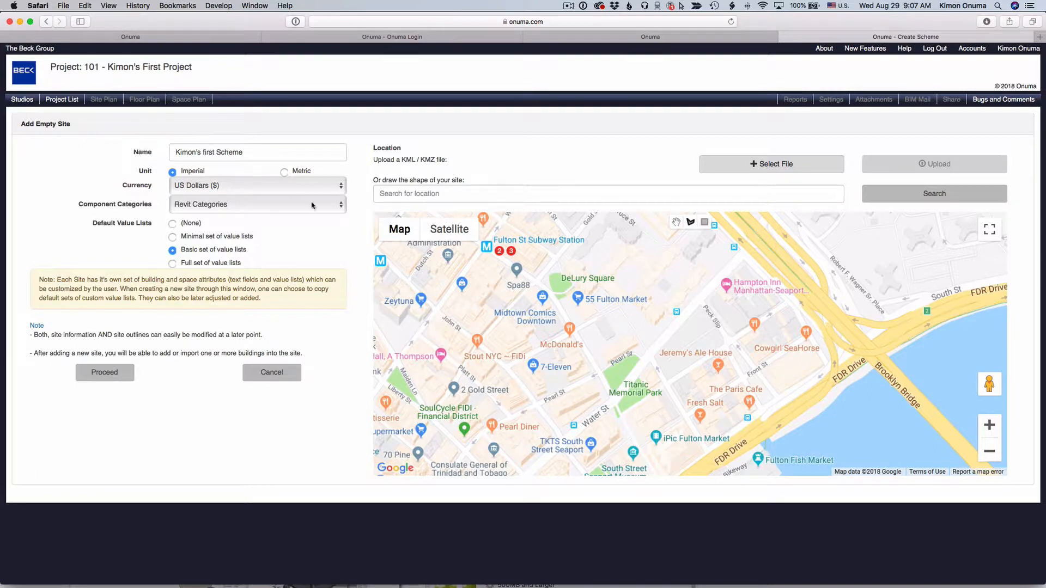
click(255, 192)
click(178, 190)
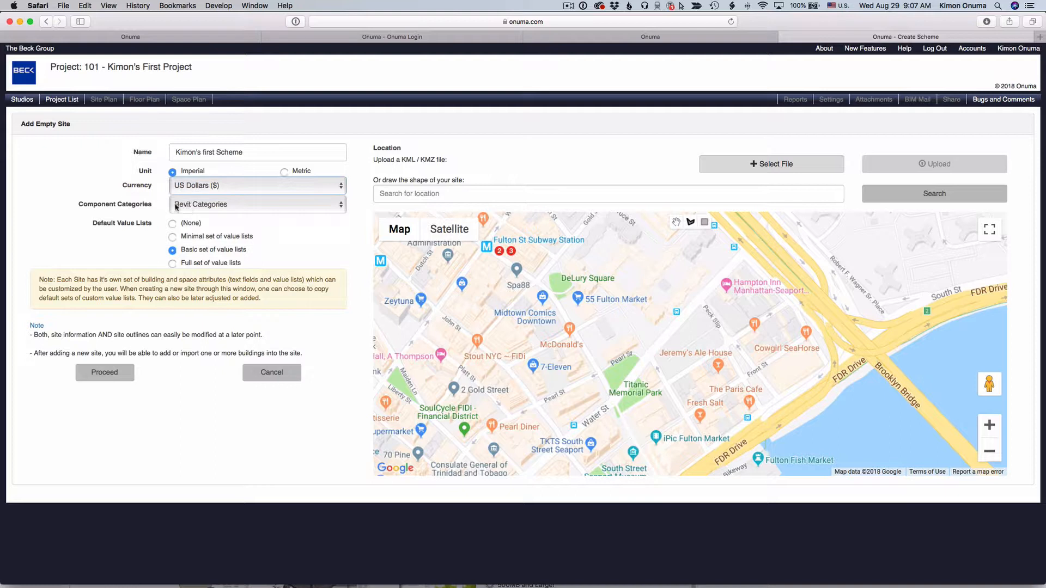
click(187, 206)
click(128, 205)
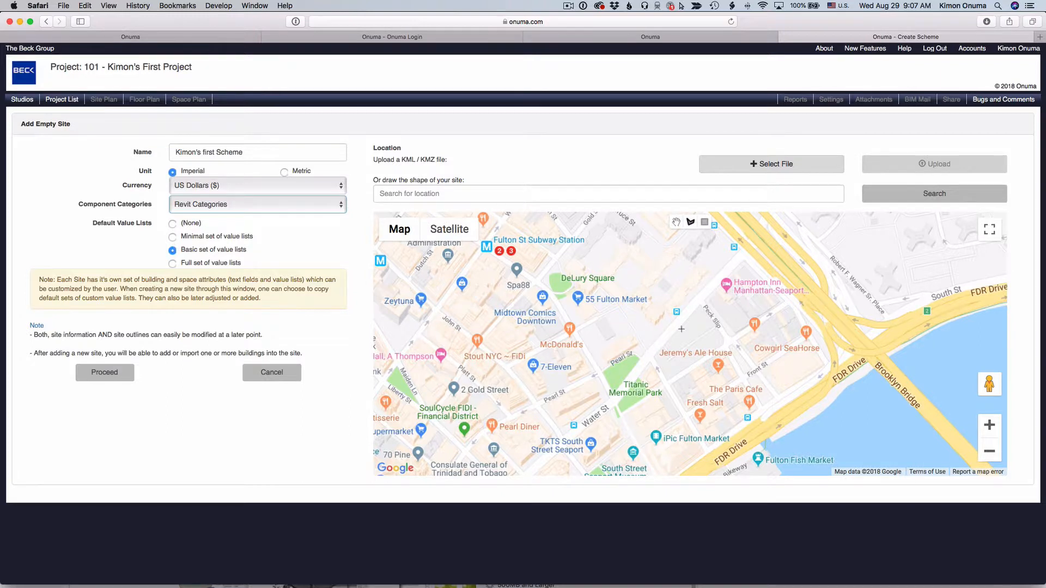
Step: Search the site location map for Dallas
drag(681, 329, 804, 335)
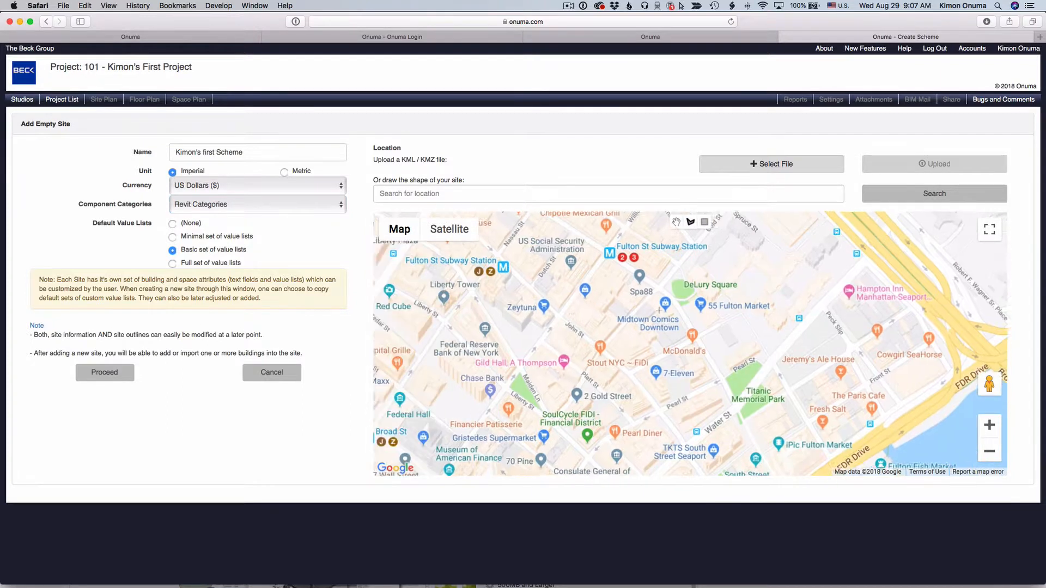
drag(659, 310, 714, 318)
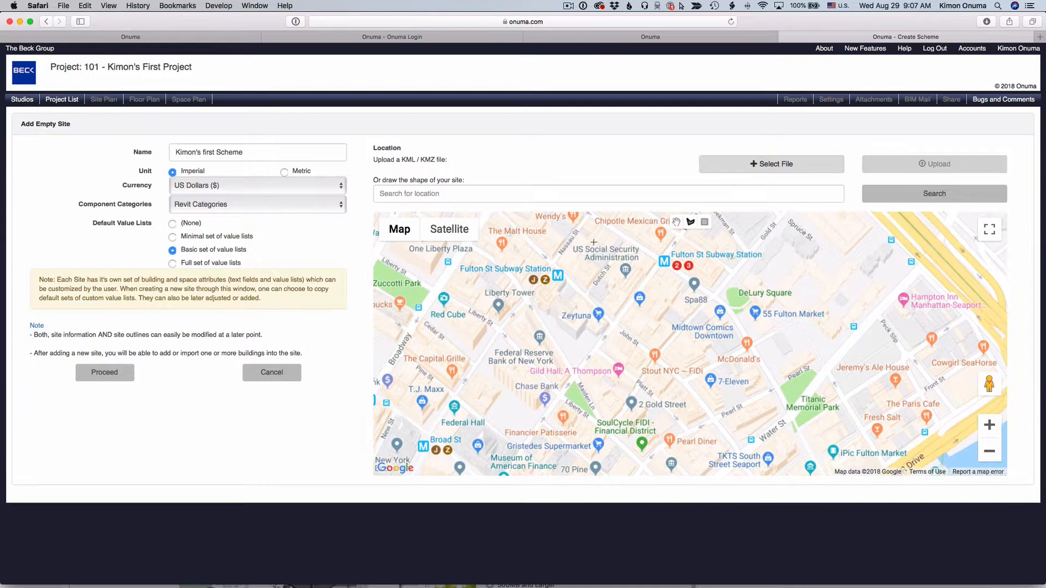
click(579, 198)
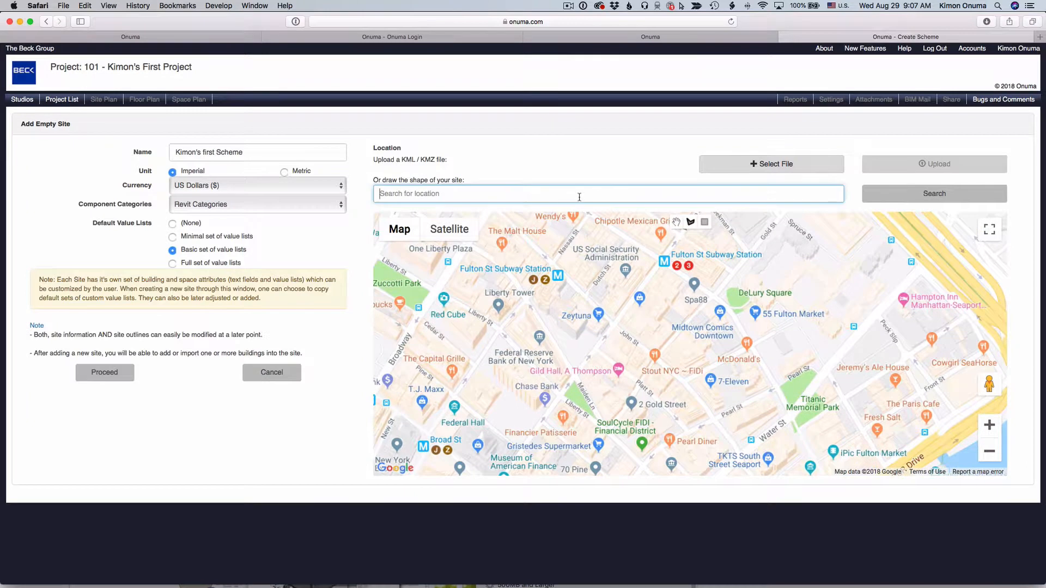
text(Dallas)
key(Return)
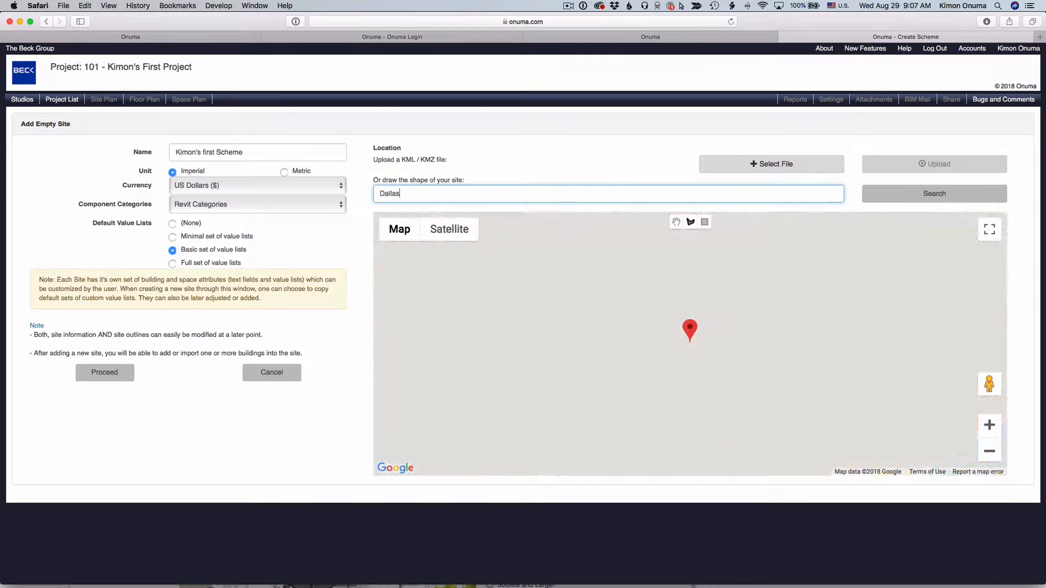
Step: Enlarge the map to full screen around Dallas City Hall and switch it to satellite imagery
click(990, 451)
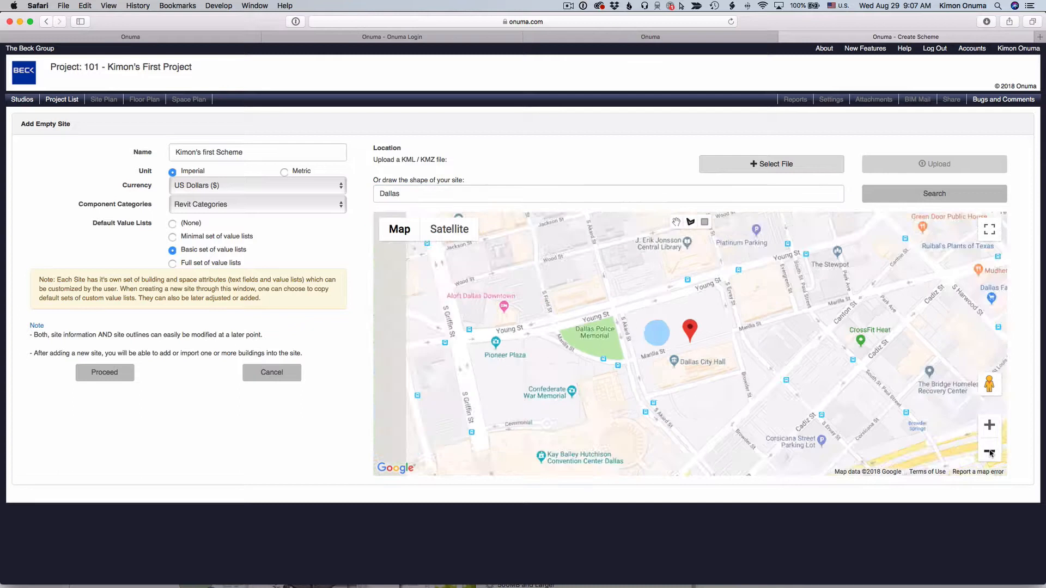
click(989, 452)
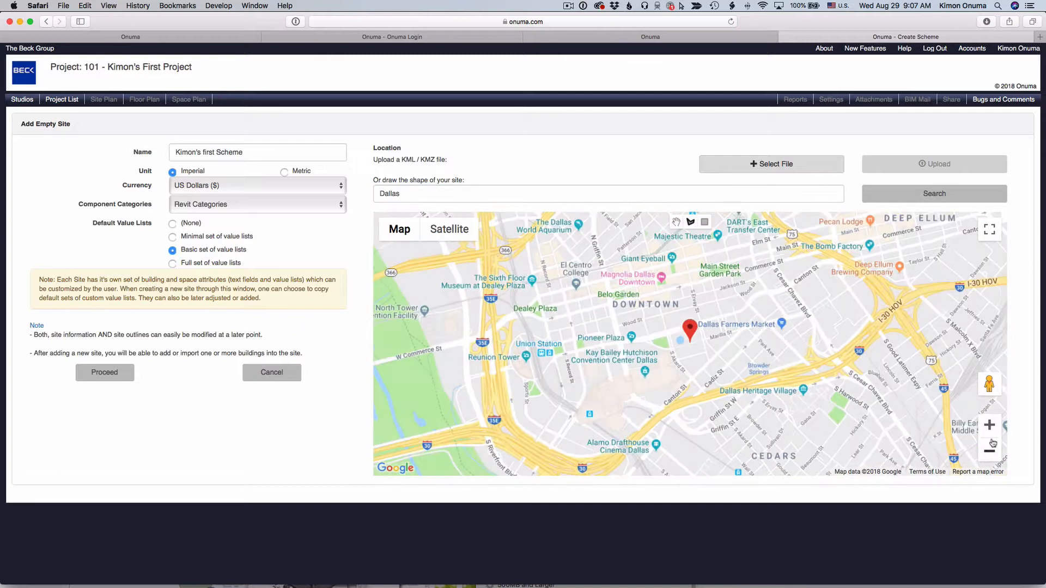
click(992, 431)
click(992, 432)
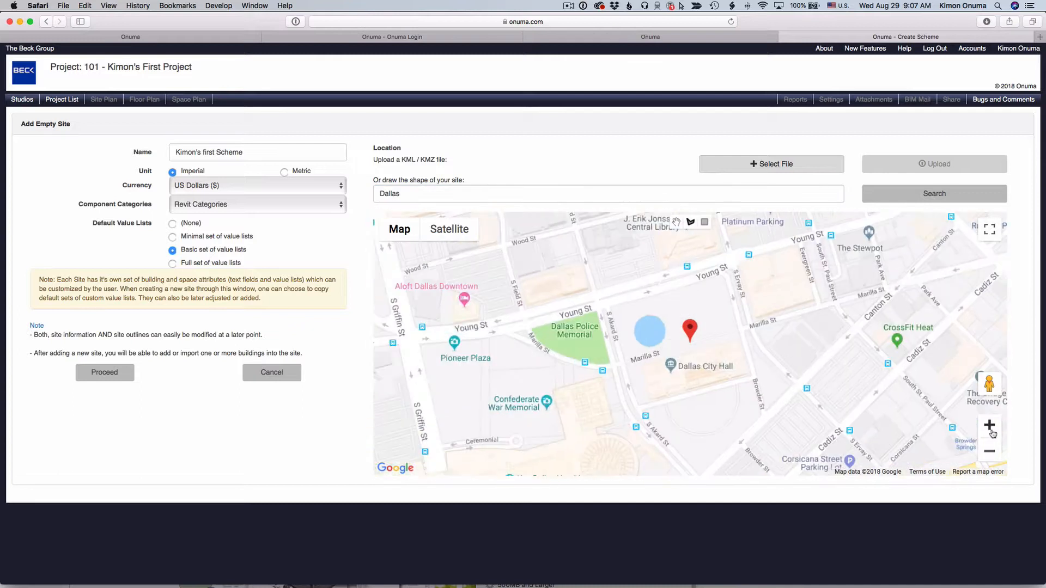
click(989, 231)
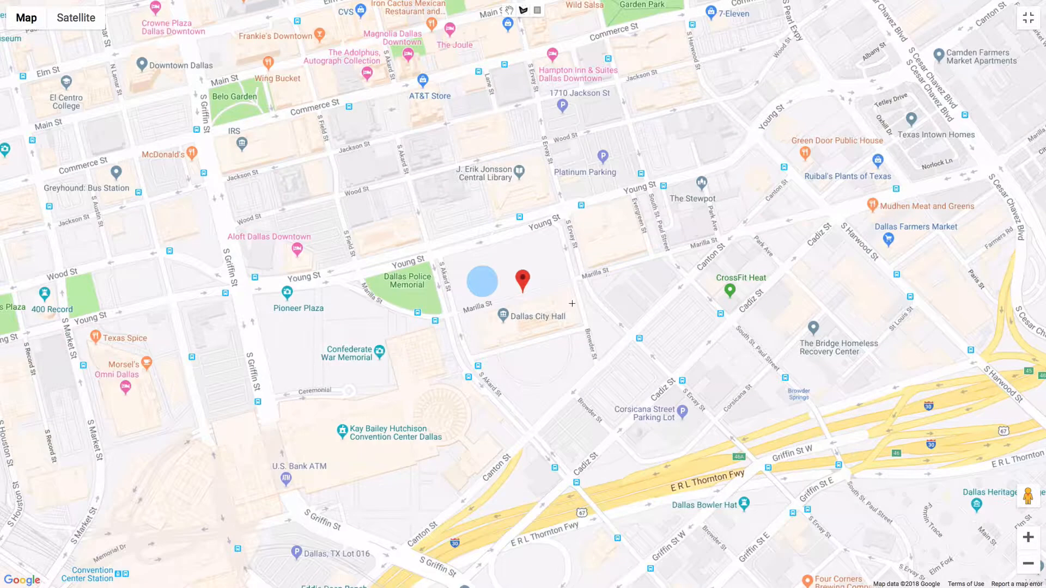
drag(572, 304, 524, 335)
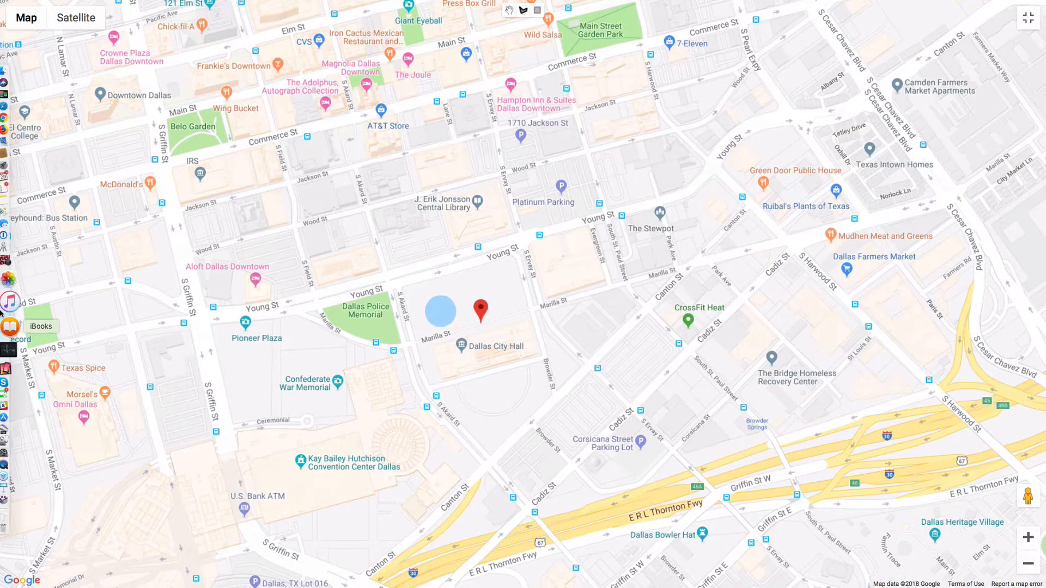
click(57, 17)
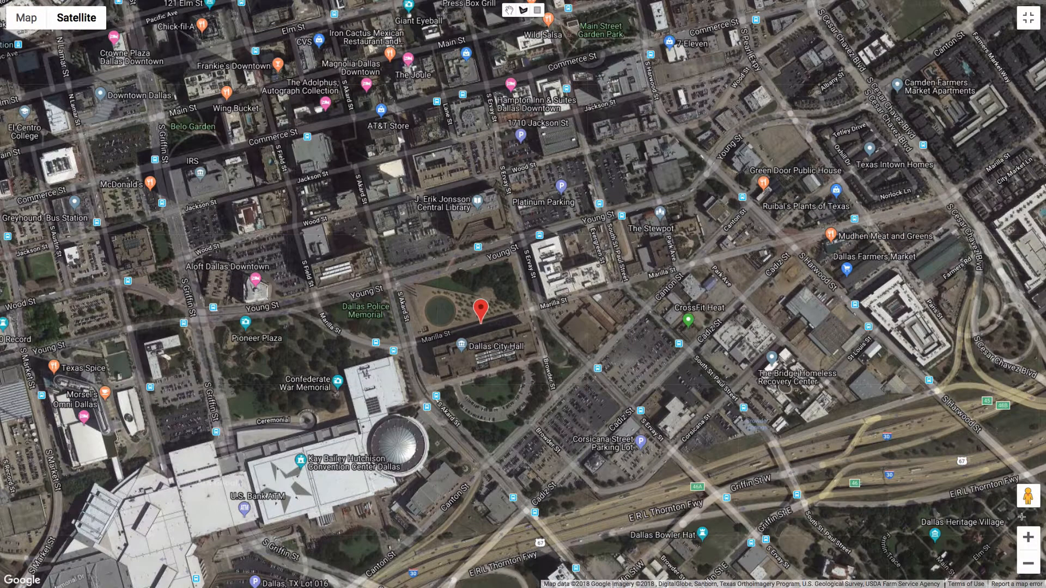
Step: Examine the satellite view around Dallas City Hall at different zoom levels
click(1028, 538)
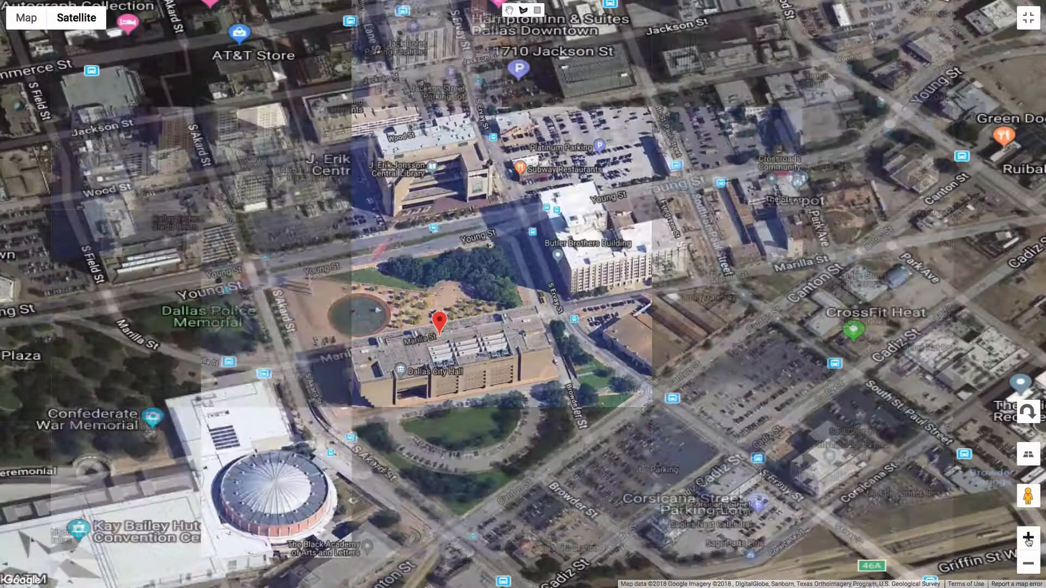
click(1028, 538)
drag(584, 336, 770, 332)
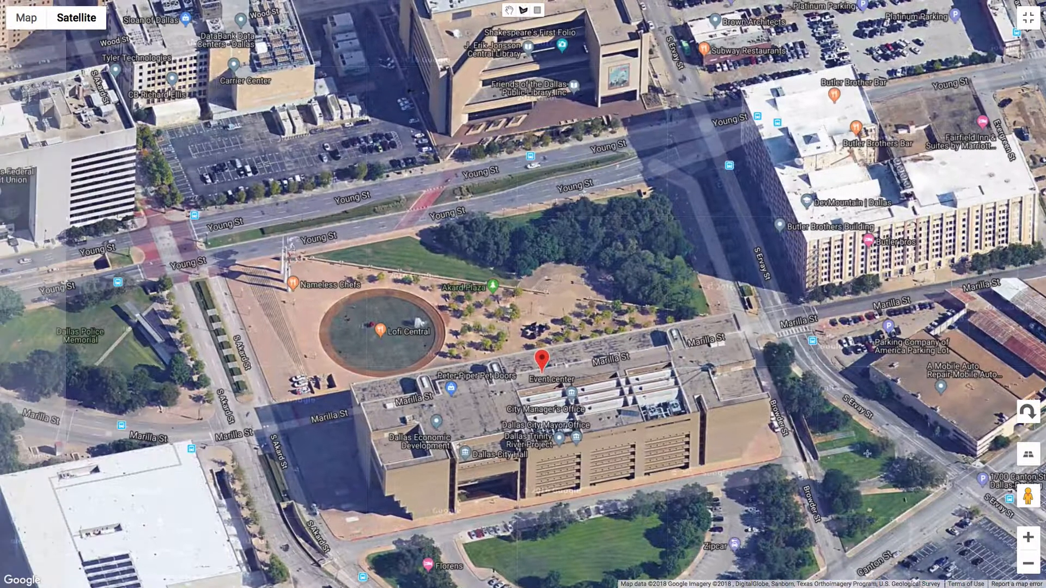
click(1028, 538)
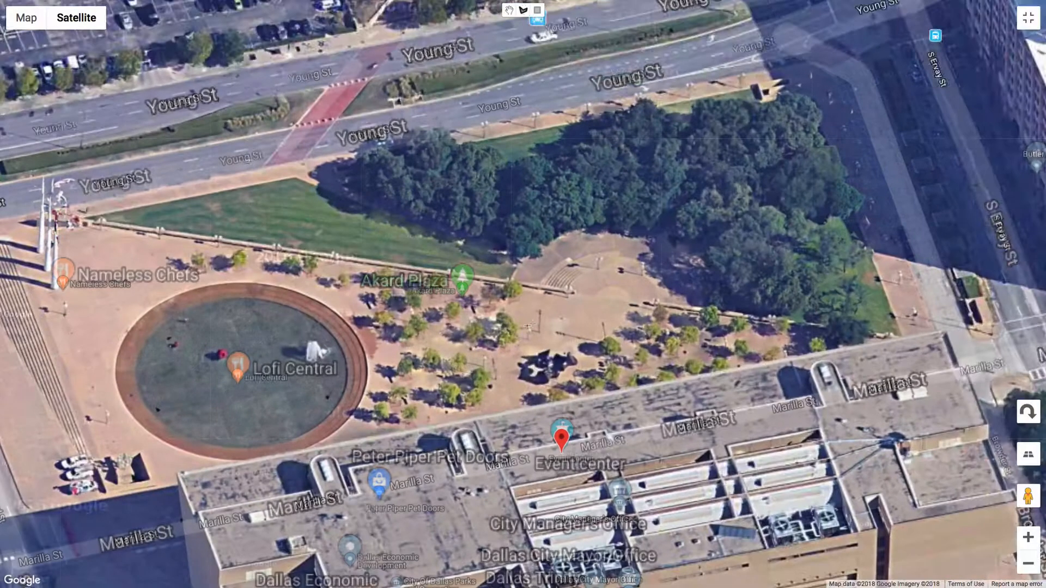
drag(531, 319, 620, 264)
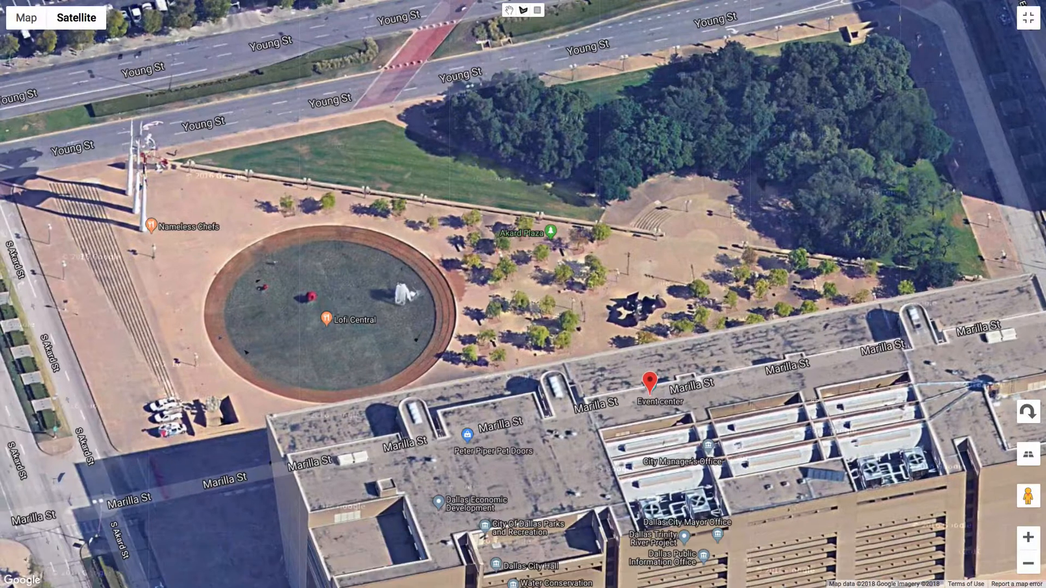
click(1028, 564)
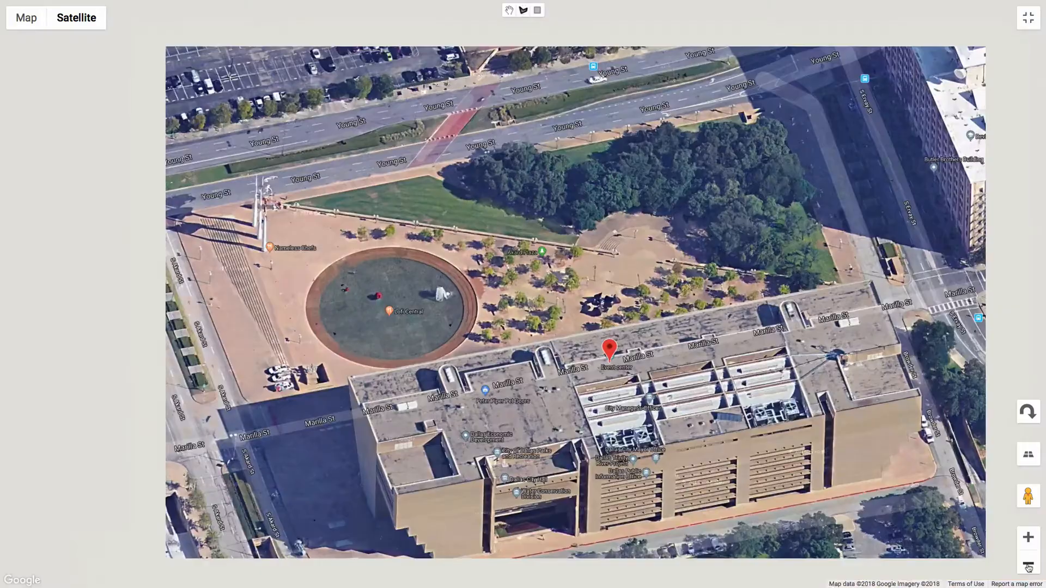
click(1028, 563)
click(1028, 563)
click(1028, 564)
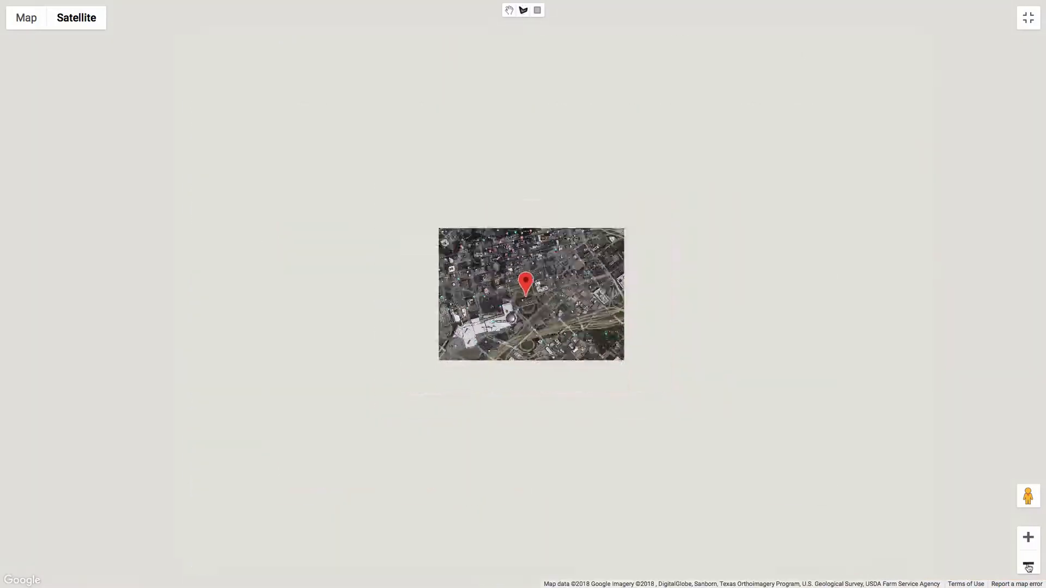
click(1028, 564)
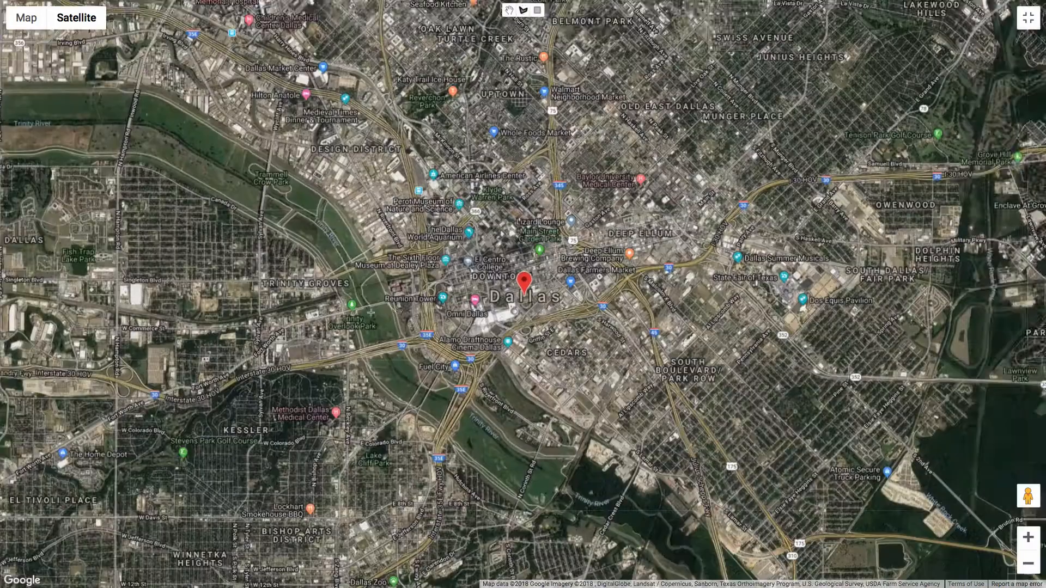
drag(371, 325, 480, 388)
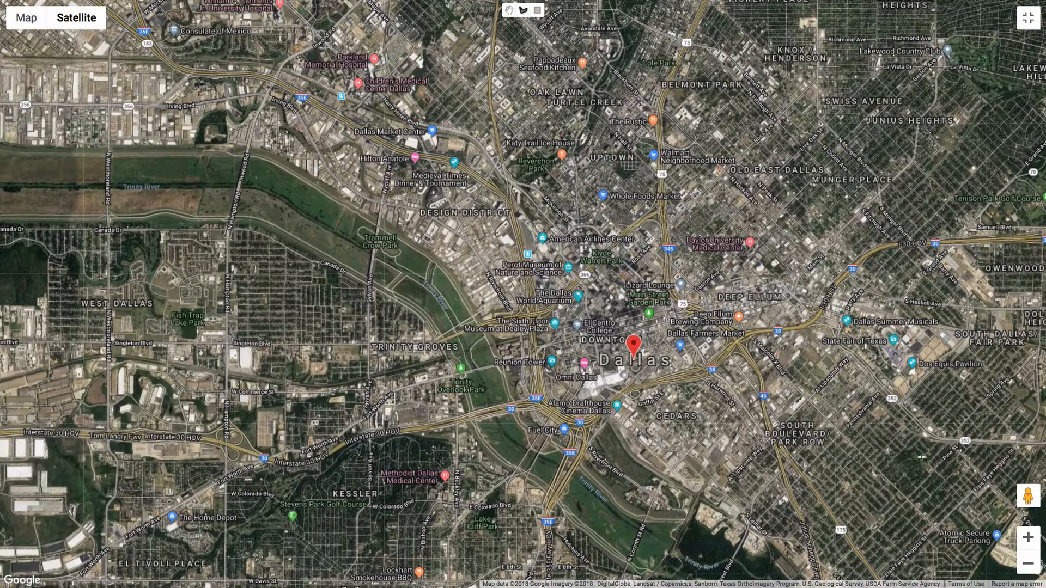
click(1028, 537)
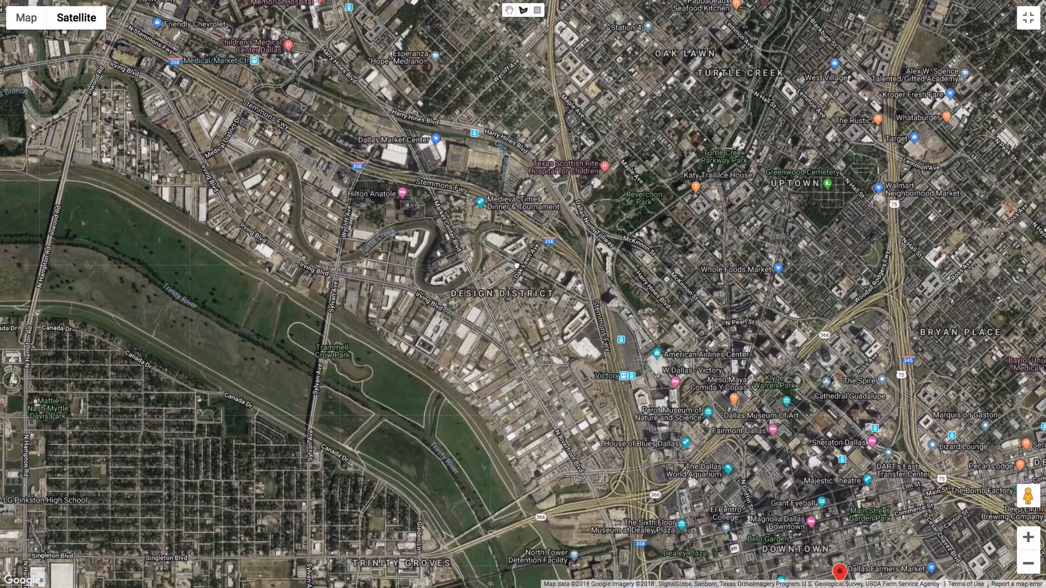
Step: Draw a polygon site outline around Parkland Memorial Hospital between Harry Hines Blvd, Southwestern Medical Ave and the rail line
drag(517, 265, 524, 276)
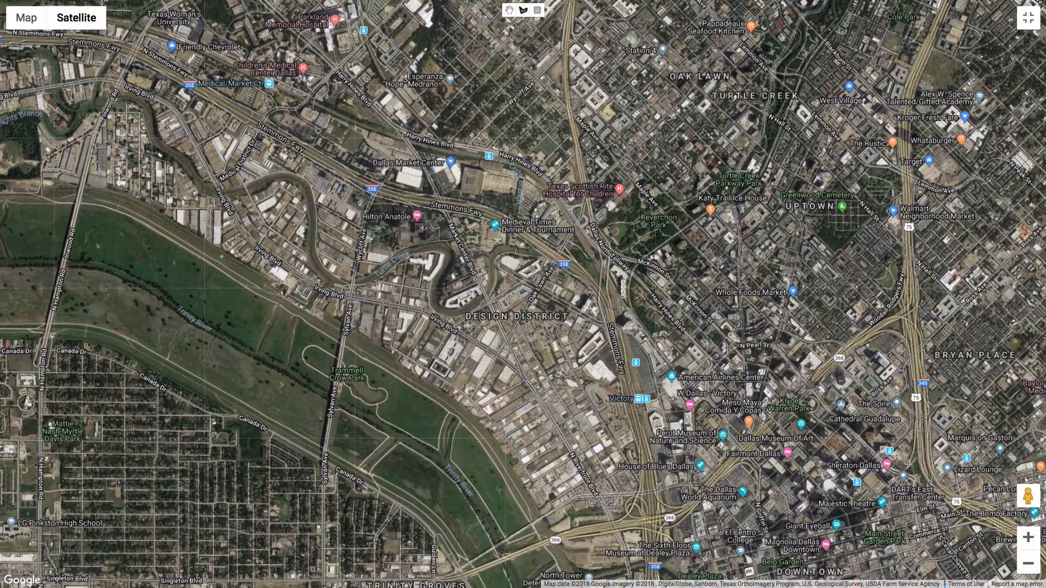
click(1028, 563)
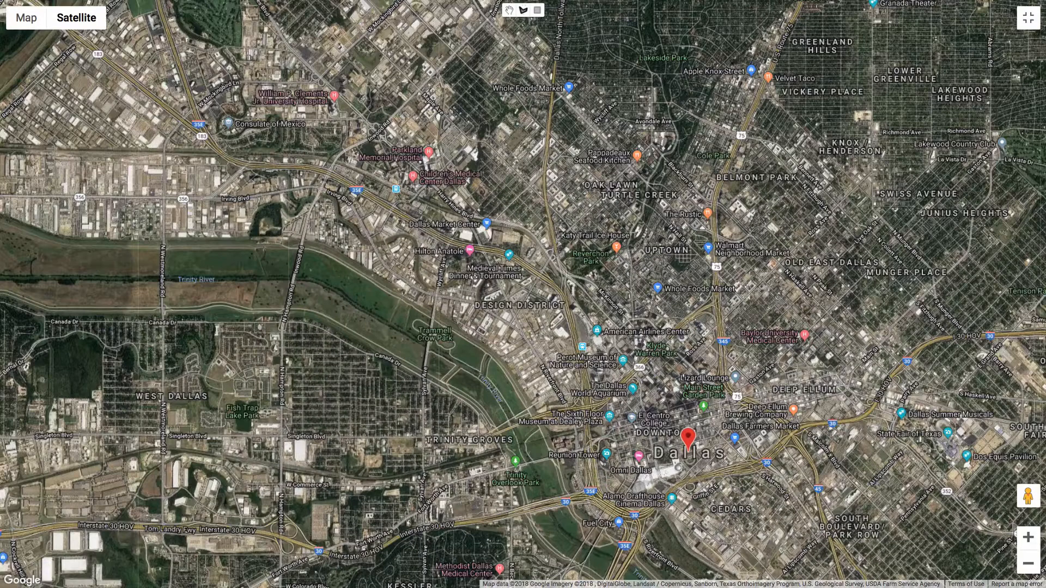
key(Up)
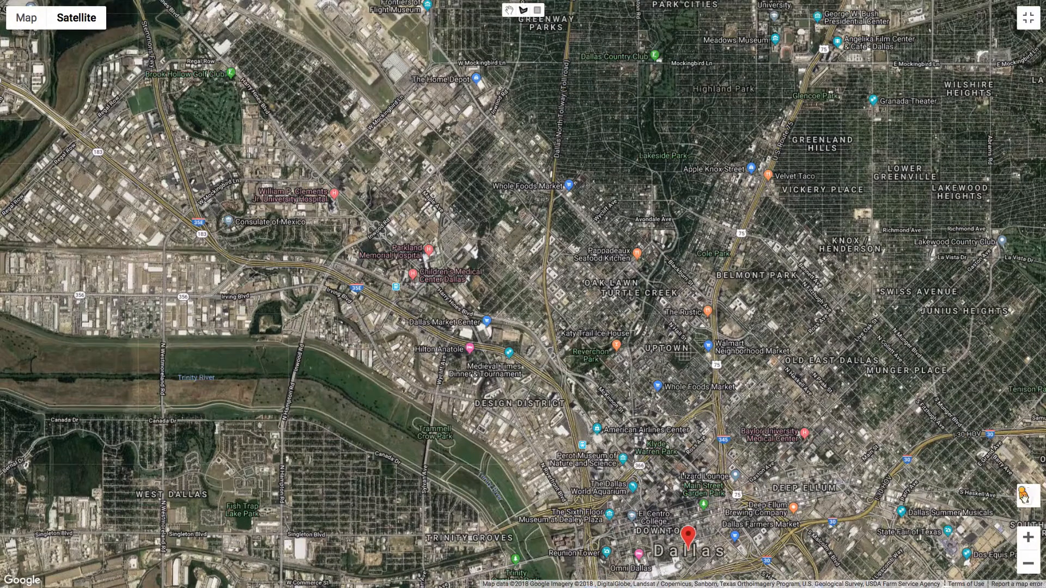
click(1028, 538)
click(1027, 538)
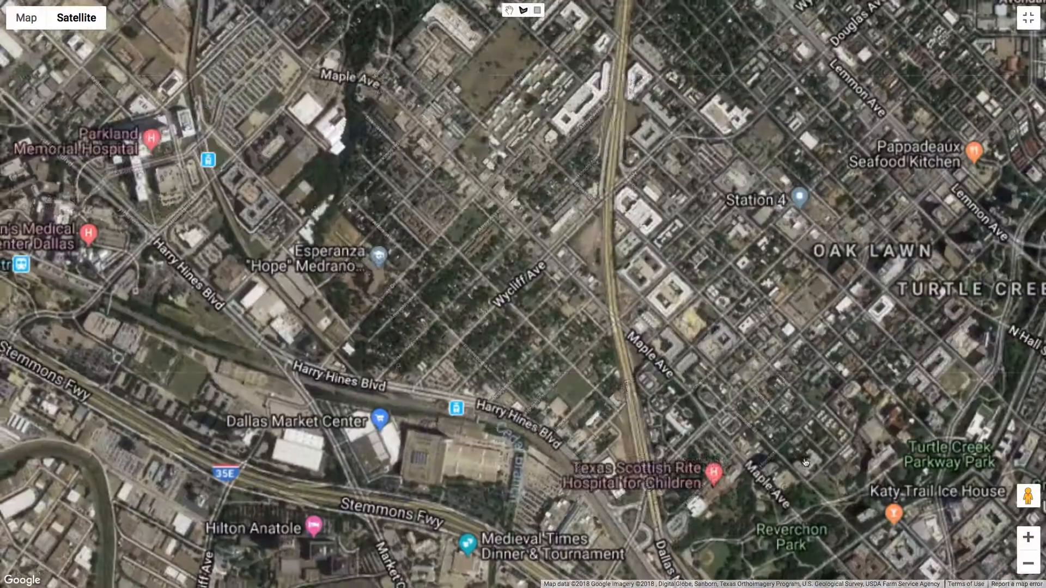
drag(499, 320, 535, 345)
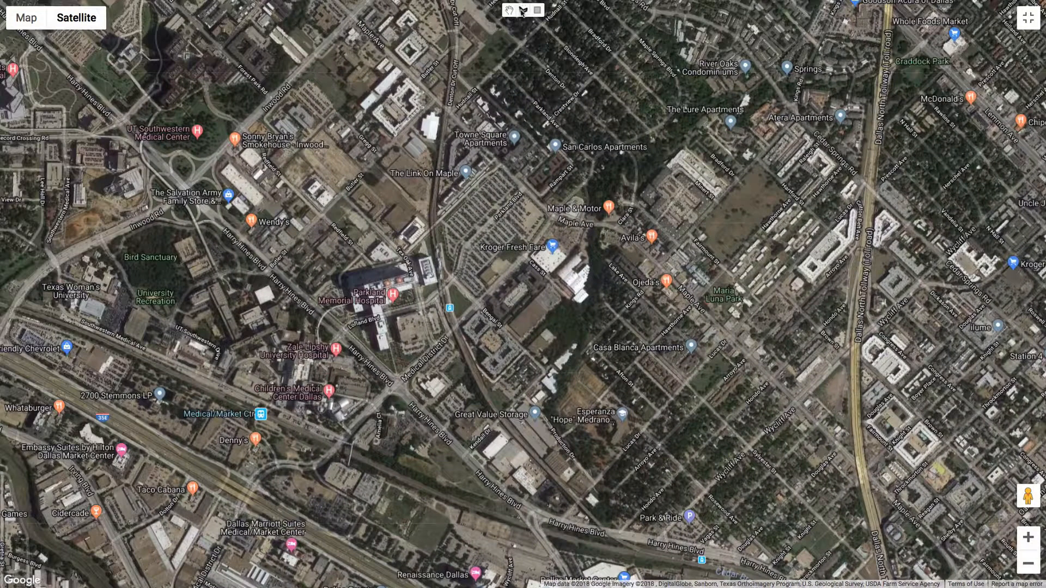
click(537, 11)
click(524, 11)
click(342, 193)
click(273, 268)
click(219, 279)
click(179, 304)
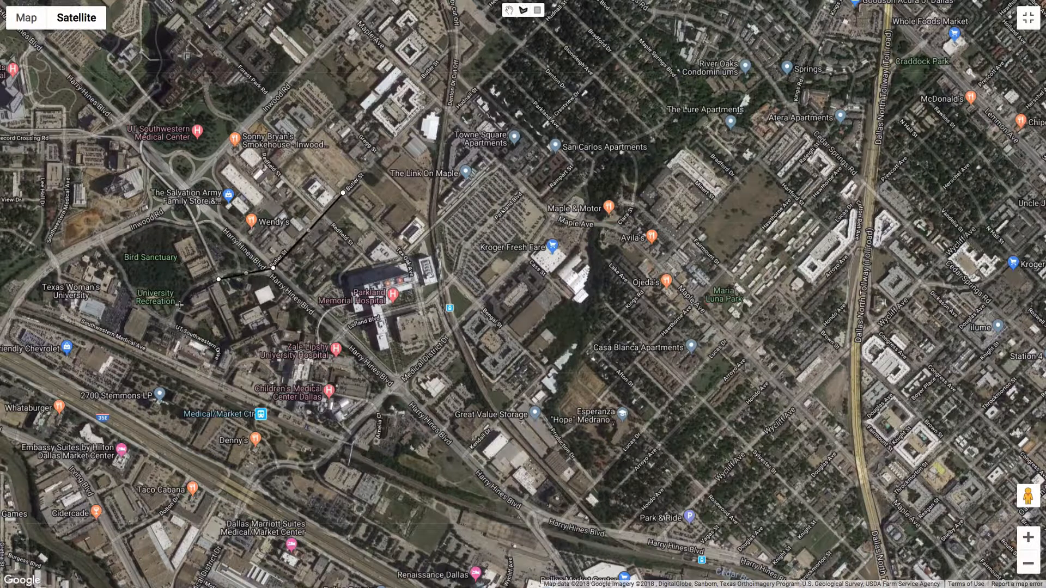
click(167, 337)
click(176, 359)
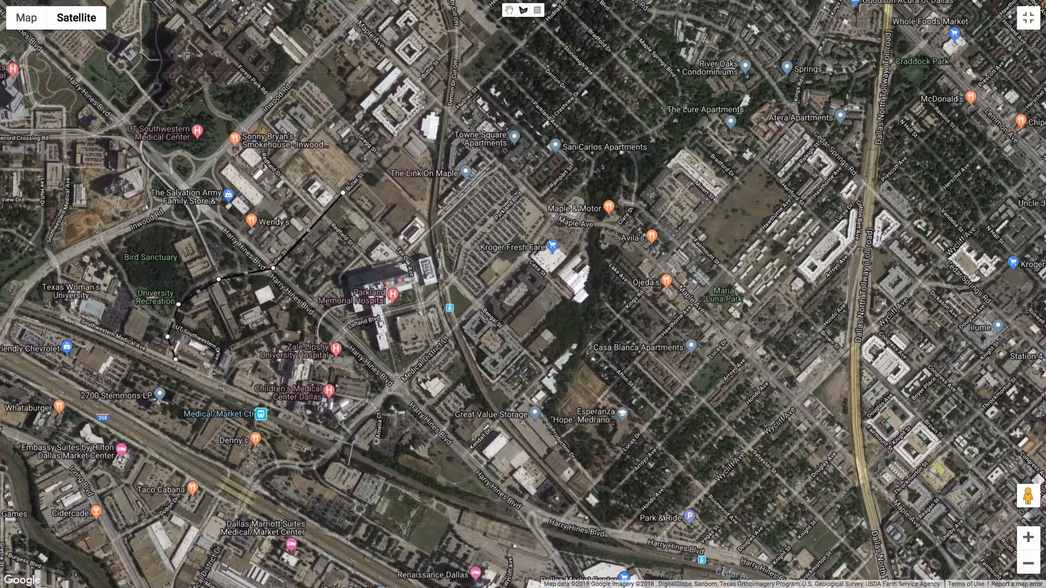
click(344, 435)
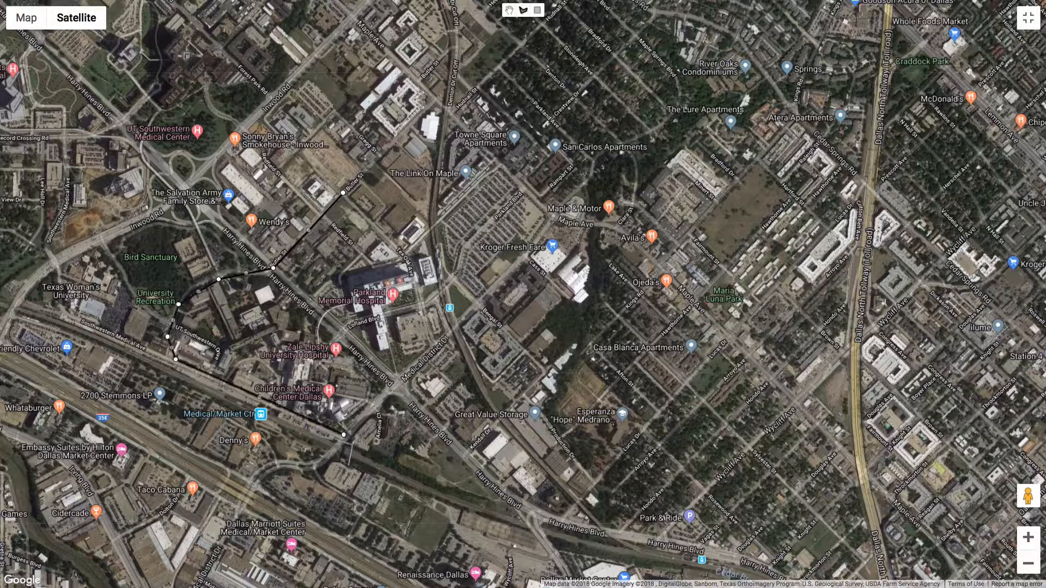
click(473, 317)
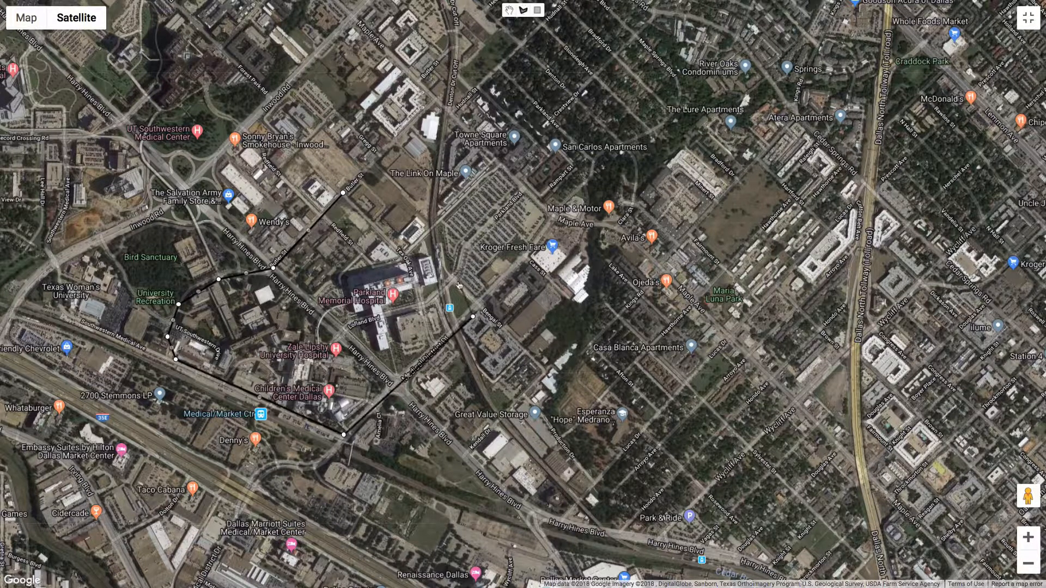
click(458, 281)
click(434, 245)
click(405, 218)
click(344, 194)
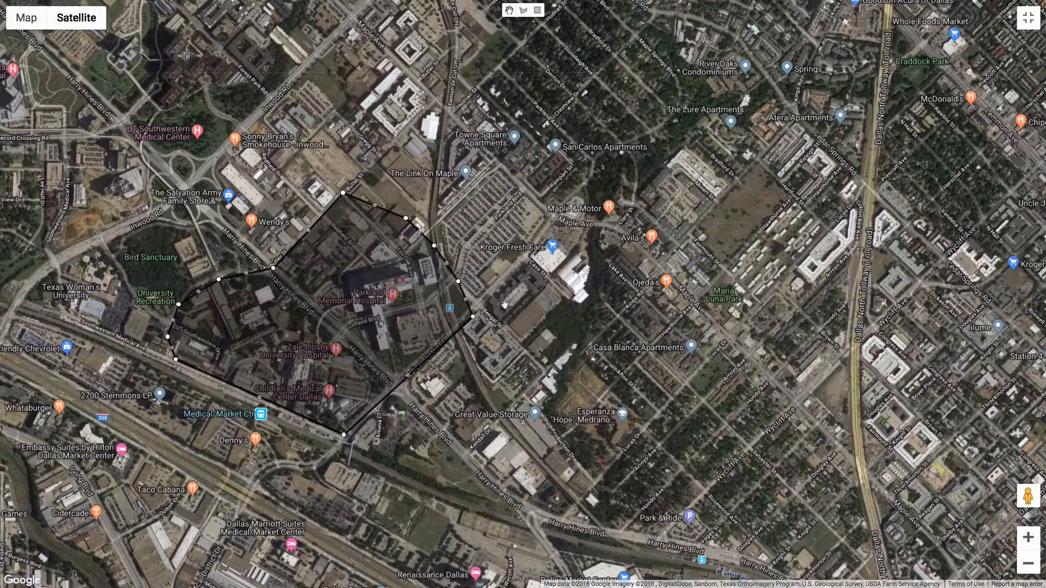
Step: Adjust the outline's northern vertices to follow the street edges more closely
click(1029, 539)
drag(550, 368, 784, 324)
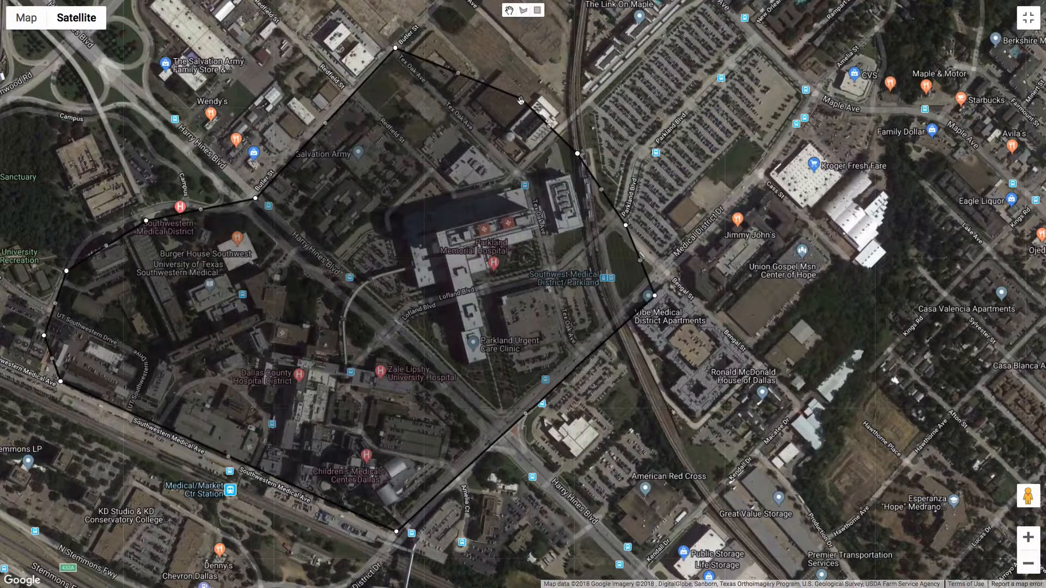
drag(520, 100, 492, 143)
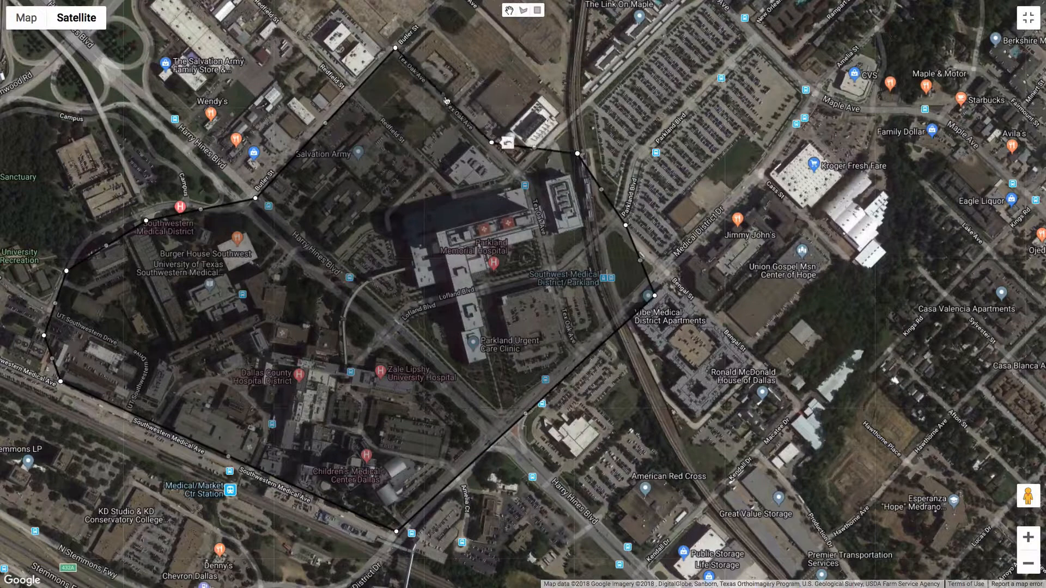
drag(445, 99, 444, 31)
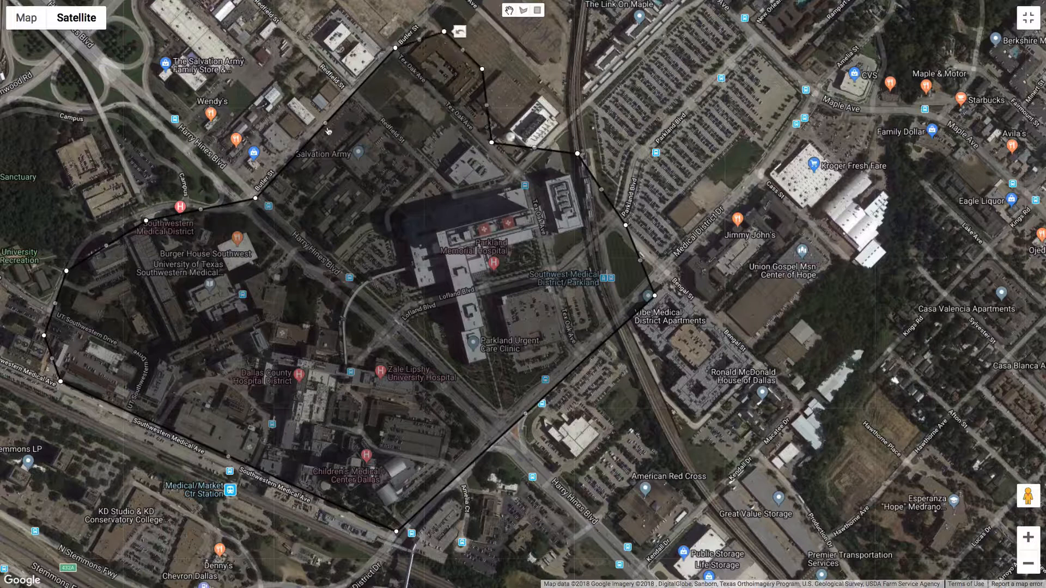
drag(327, 126, 353, 93)
Step: Examine the outlined hospital site in tilted aerial views at different zoom levels
scroll(262, 385, up, 2)
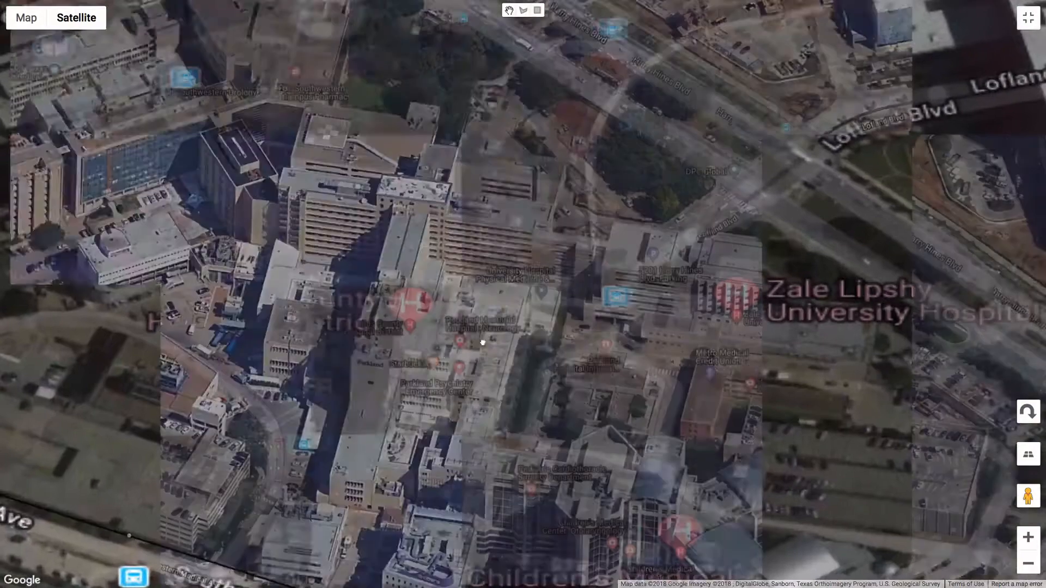
drag(483, 344, 366, 353)
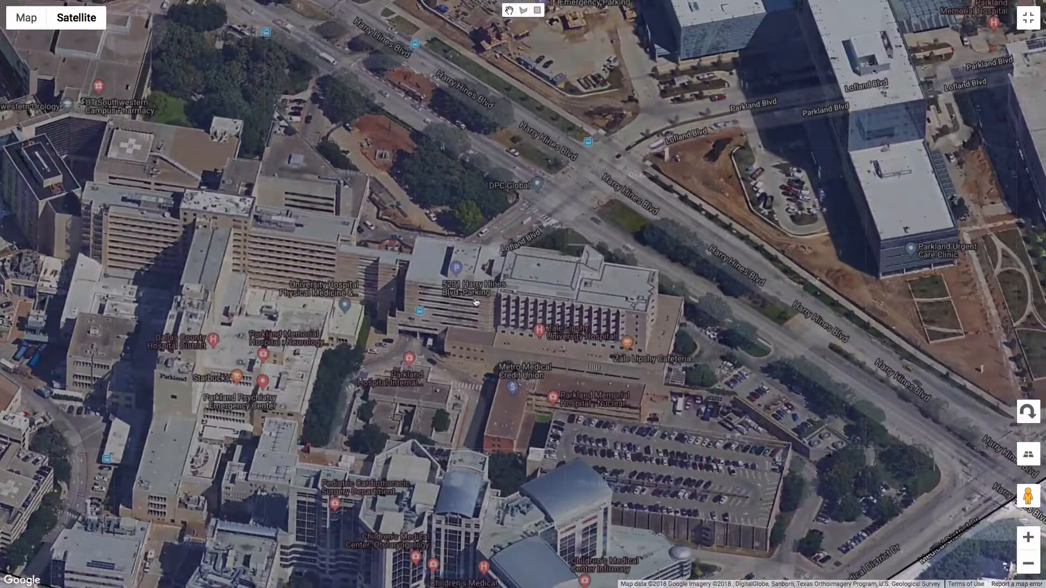
scroll(475, 302, down, 3)
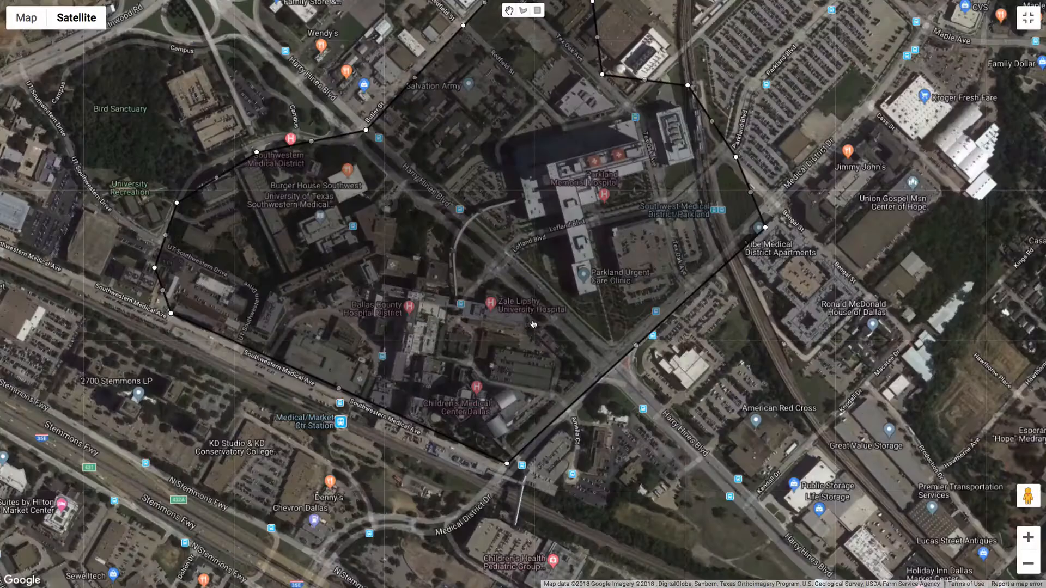
scroll(532, 324, up, 3)
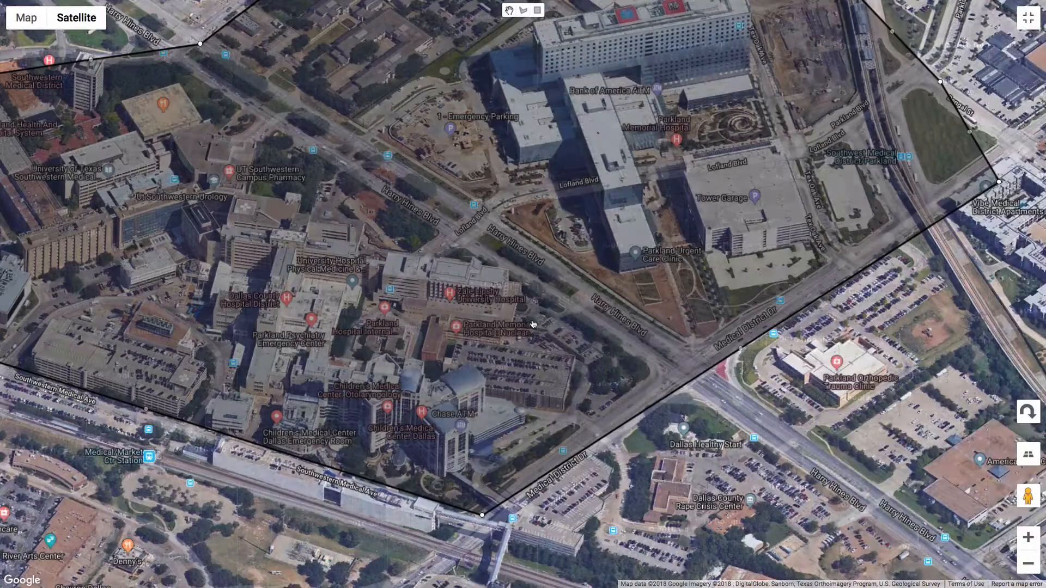
drag(669, 294, 714, 392)
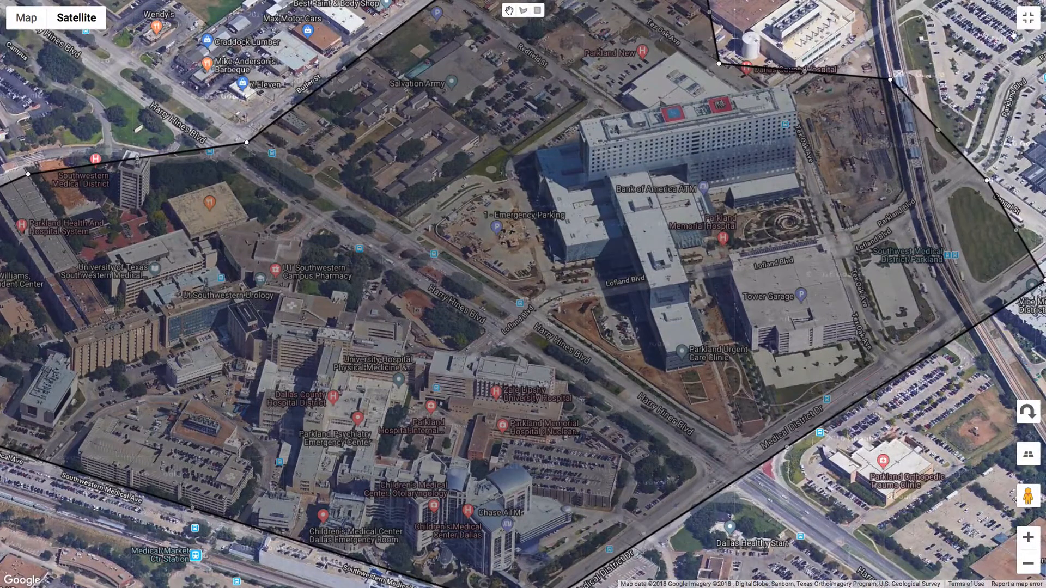
click(1028, 20)
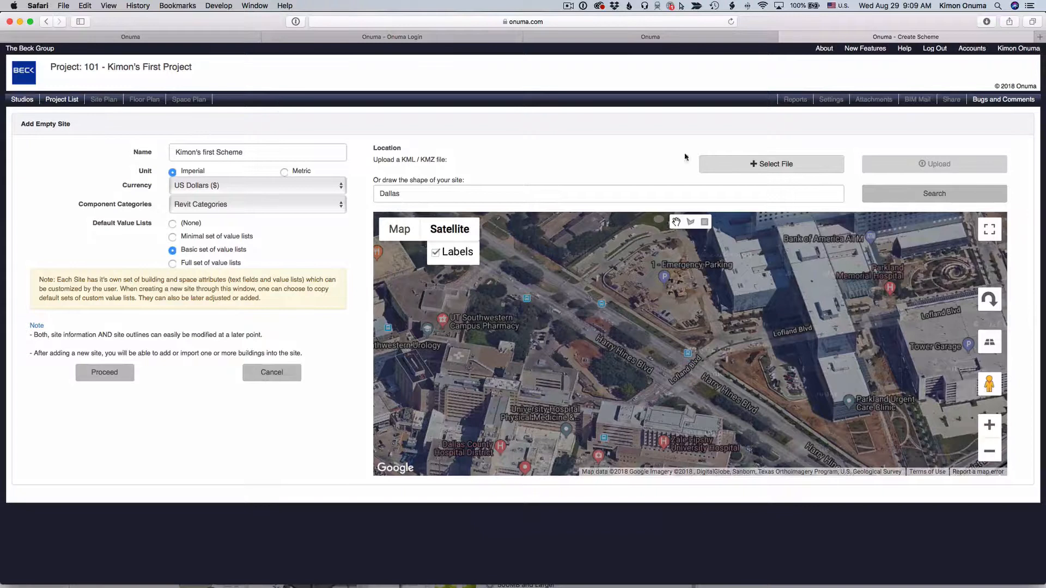
Step: Proceed to create the site with the drawn outline
click(989, 451)
click(989, 452)
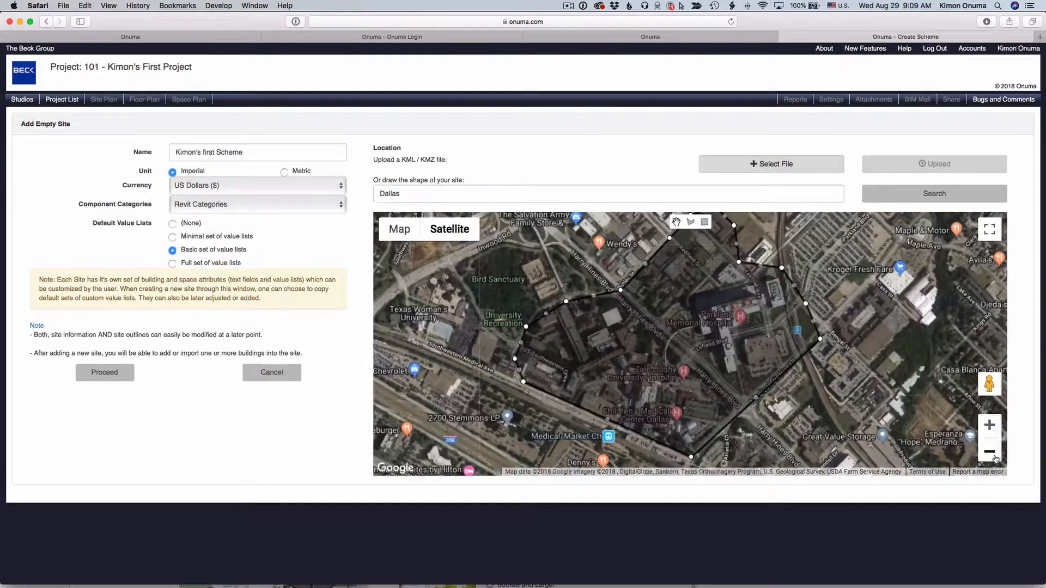
click(995, 459)
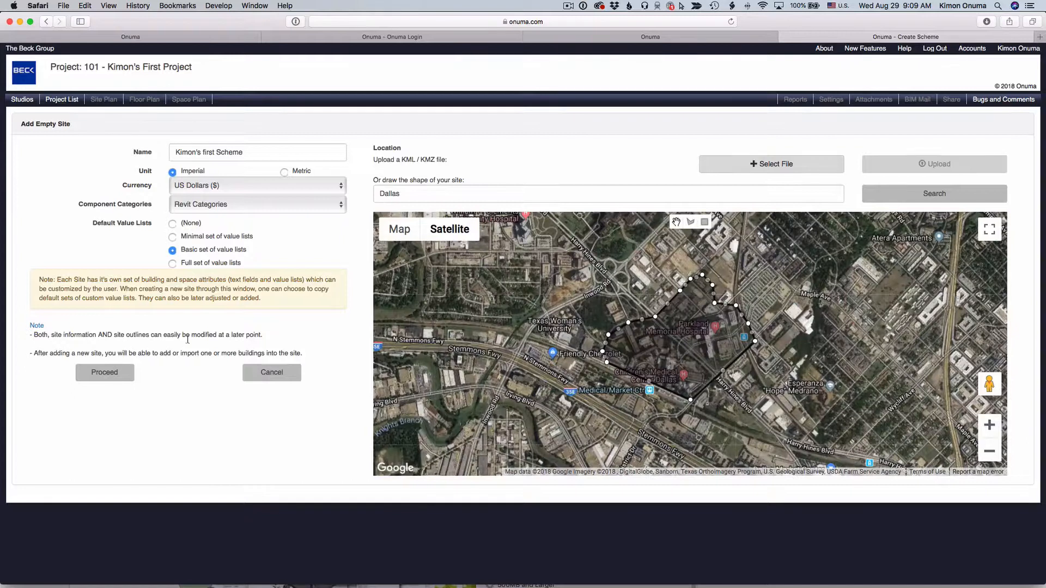
click(104, 374)
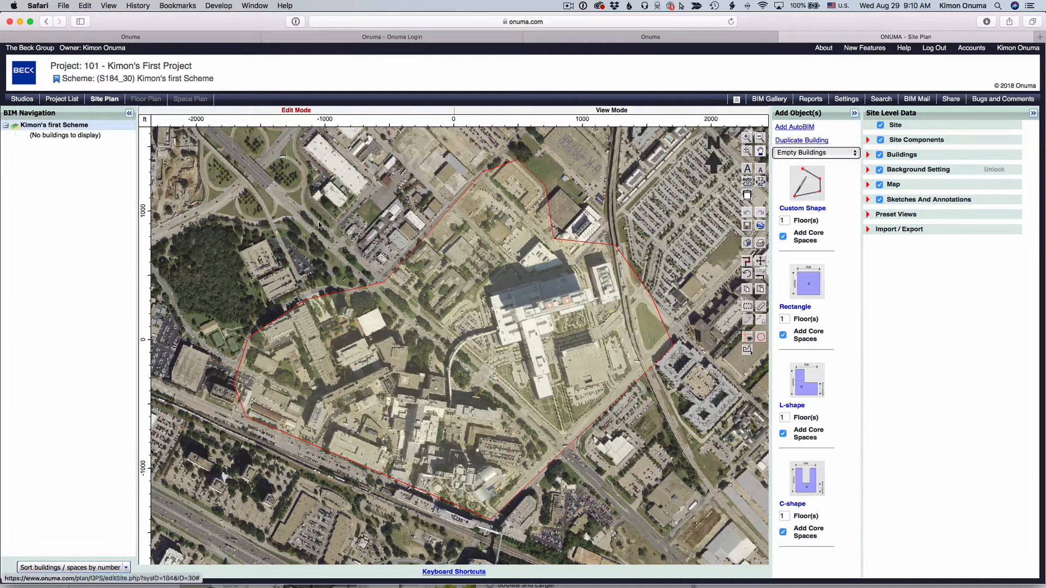
Step: Collapse the BIM Navigation and Add Object(s) panels to widen the site plan view
click(502, 305)
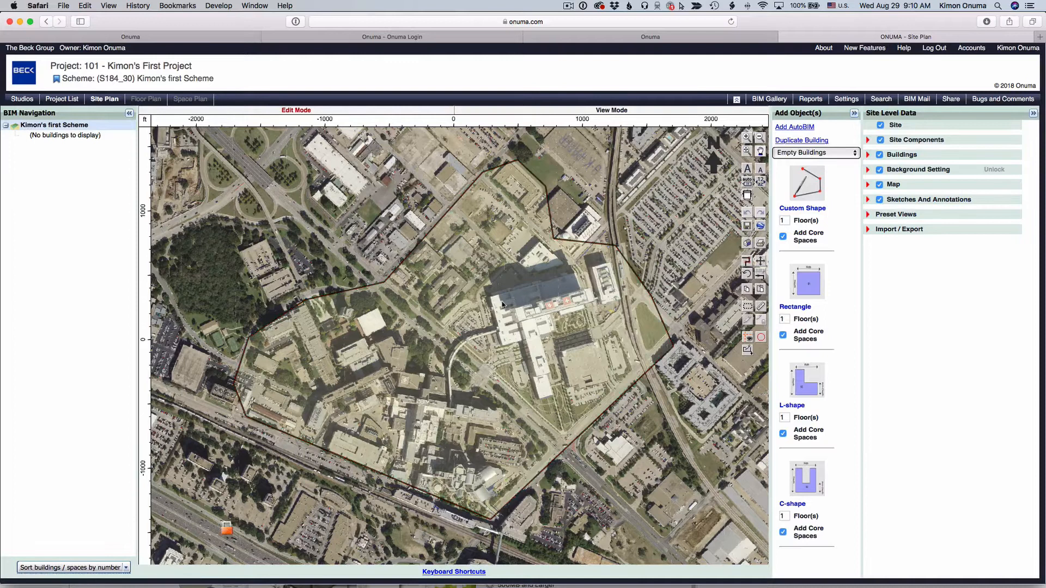
scroll(504, 307, down, 4)
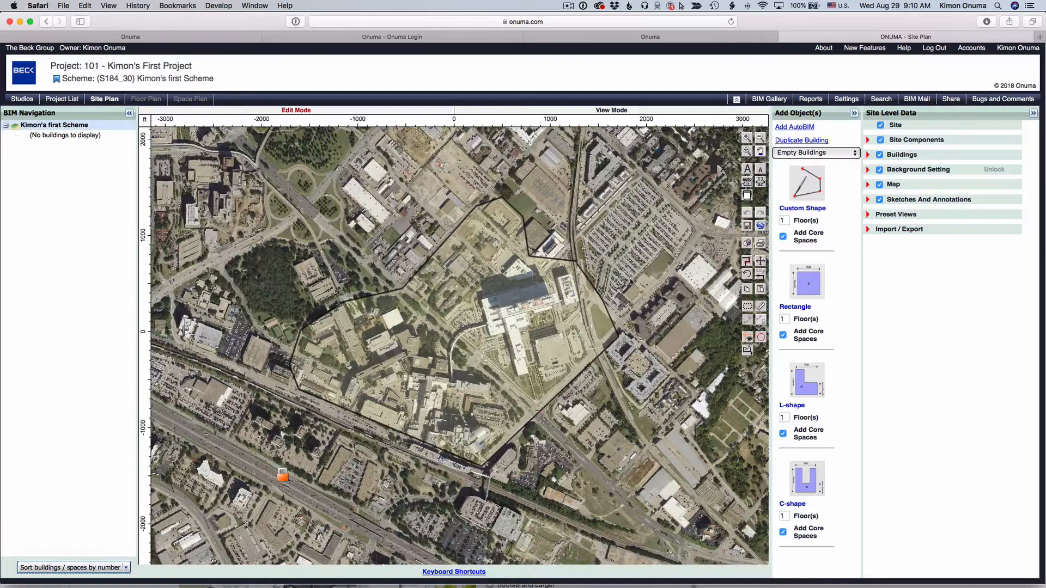
scroll(577, 277, up, 3)
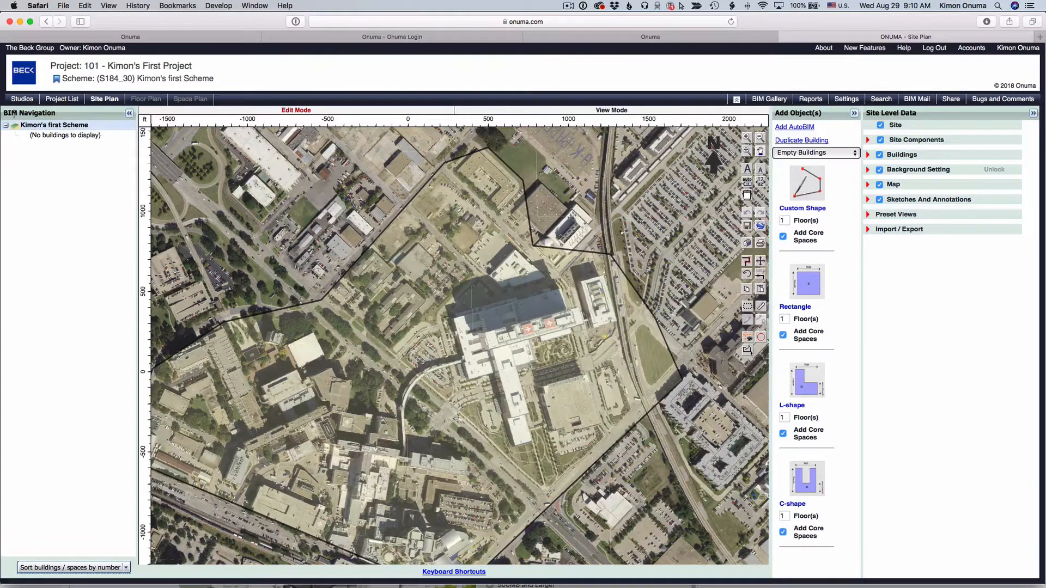
click(129, 113)
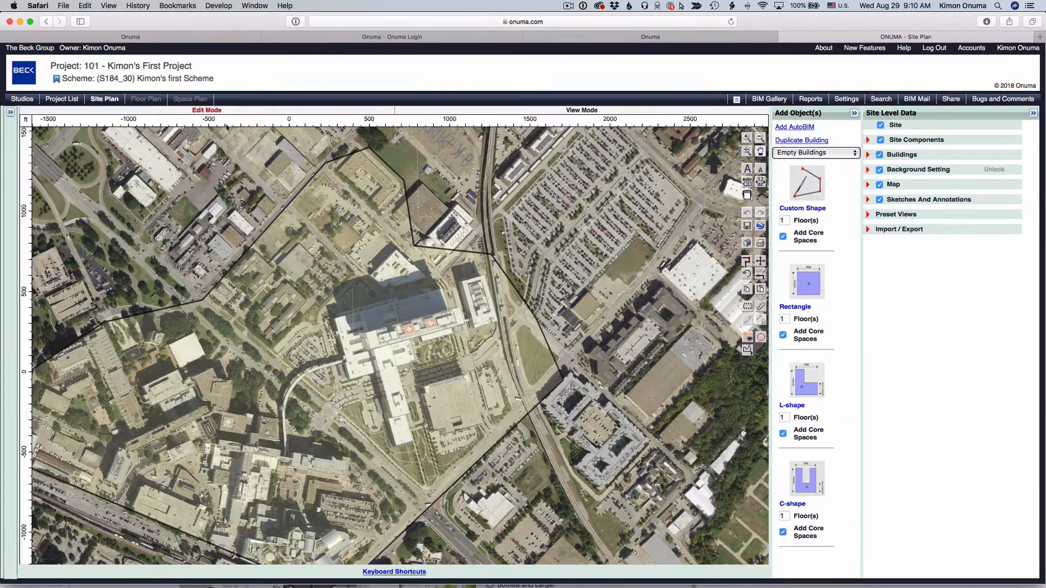
click(853, 114)
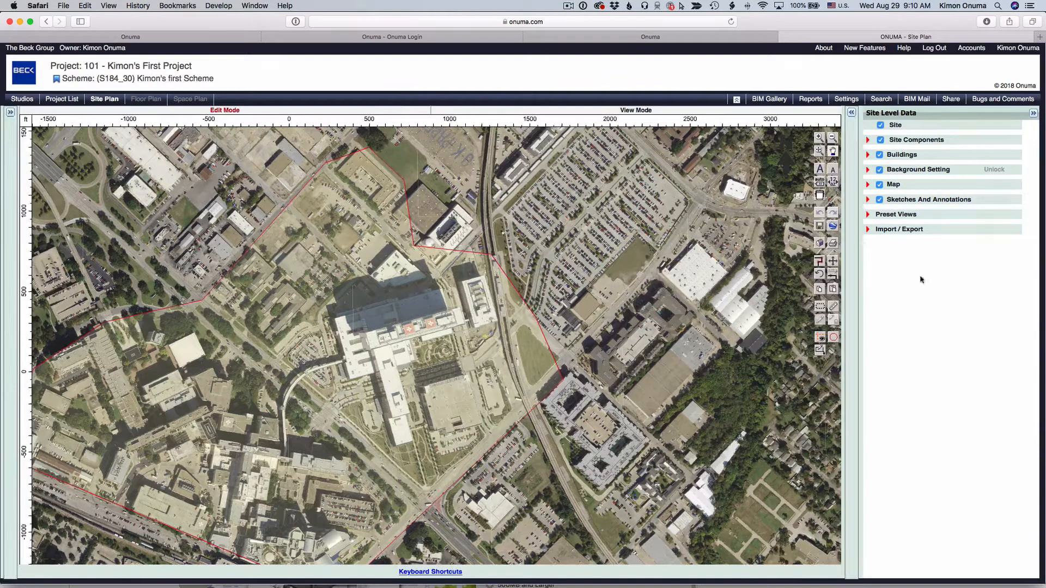
Step: Switch the site plan's background map to ESRI: World Street
click(869, 186)
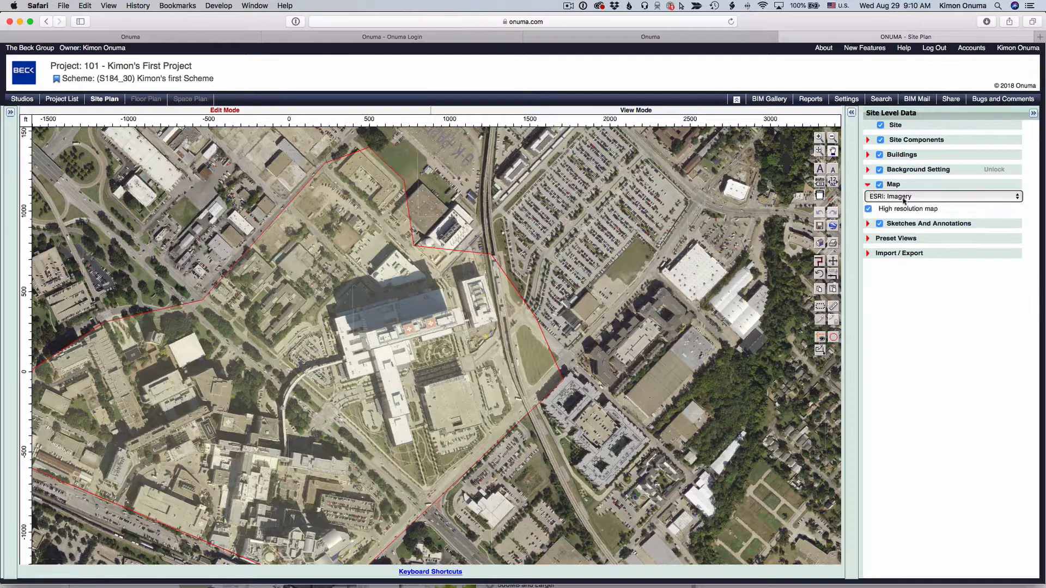
click(904, 200)
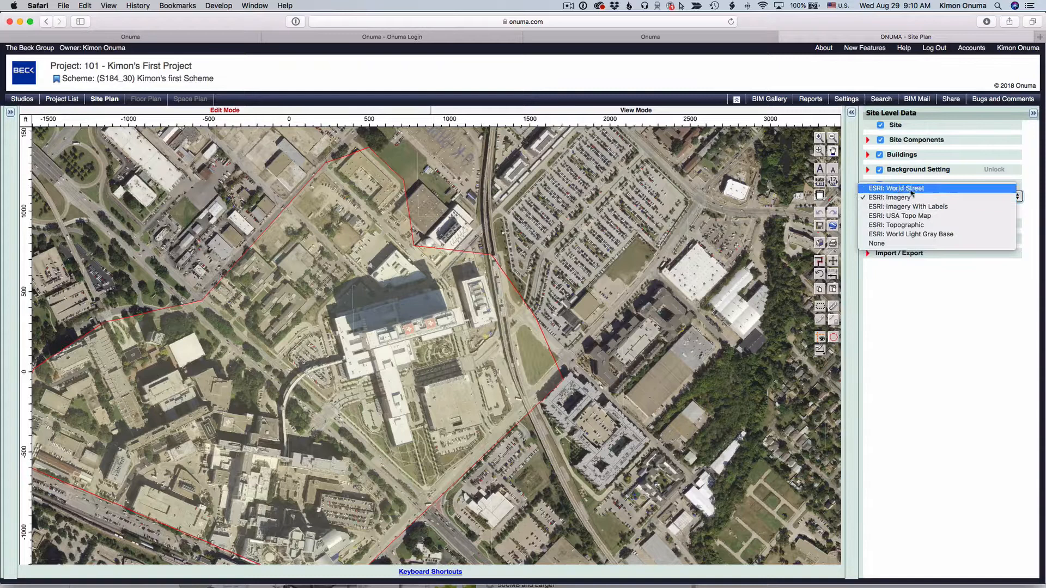
click(899, 188)
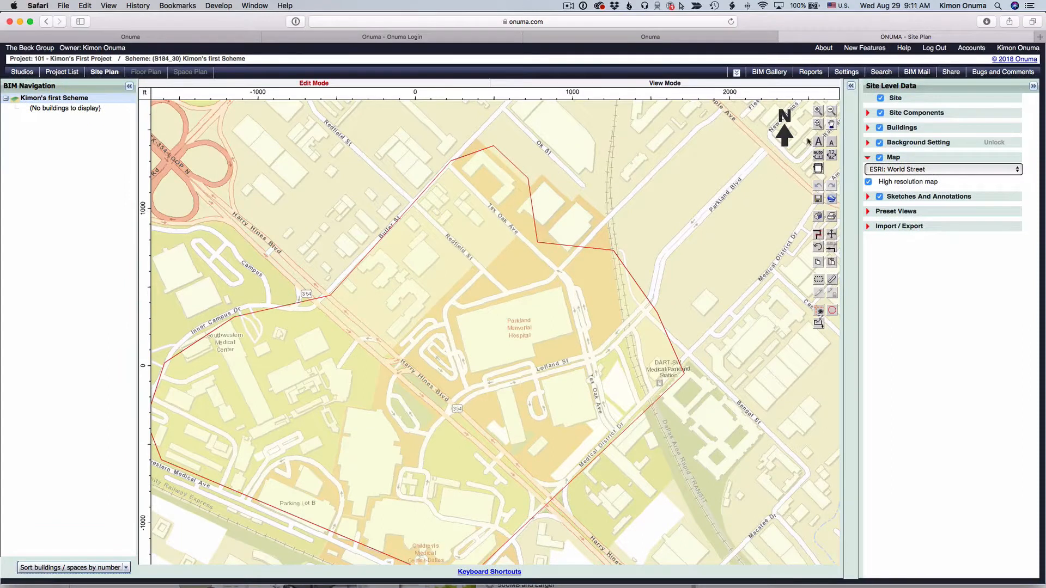
Step: Set the site outline to Unlocked in its Site Settings and save
click(833, 125)
drag(624, 228, 705, 170)
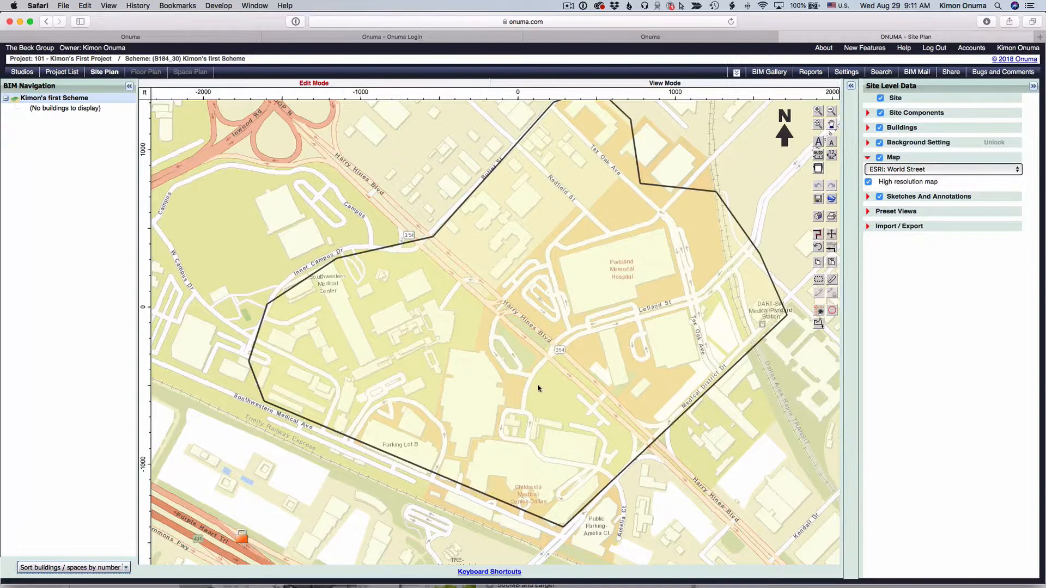
double_click(450, 351)
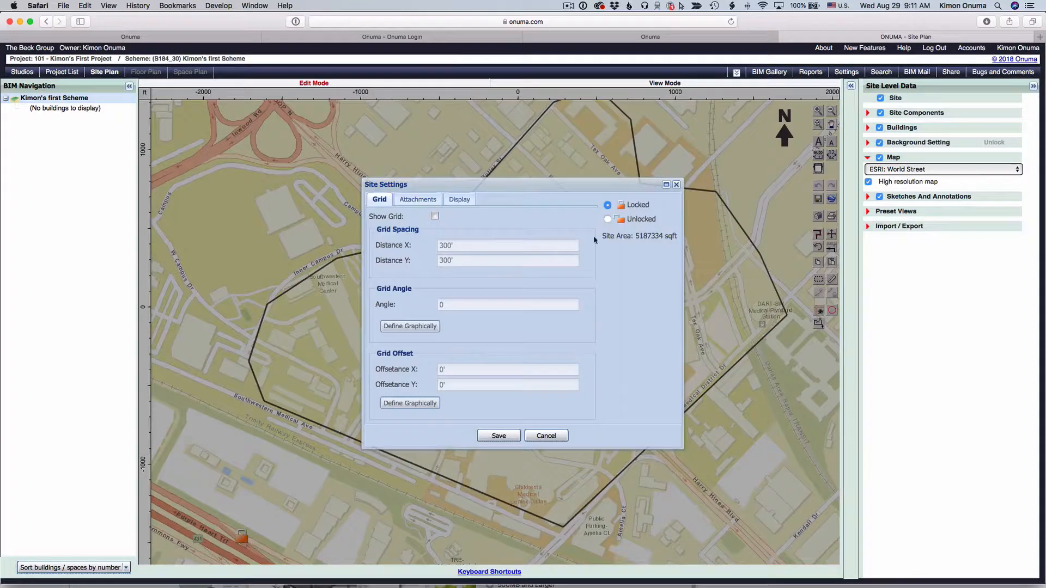
click(609, 219)
click(500, 436)
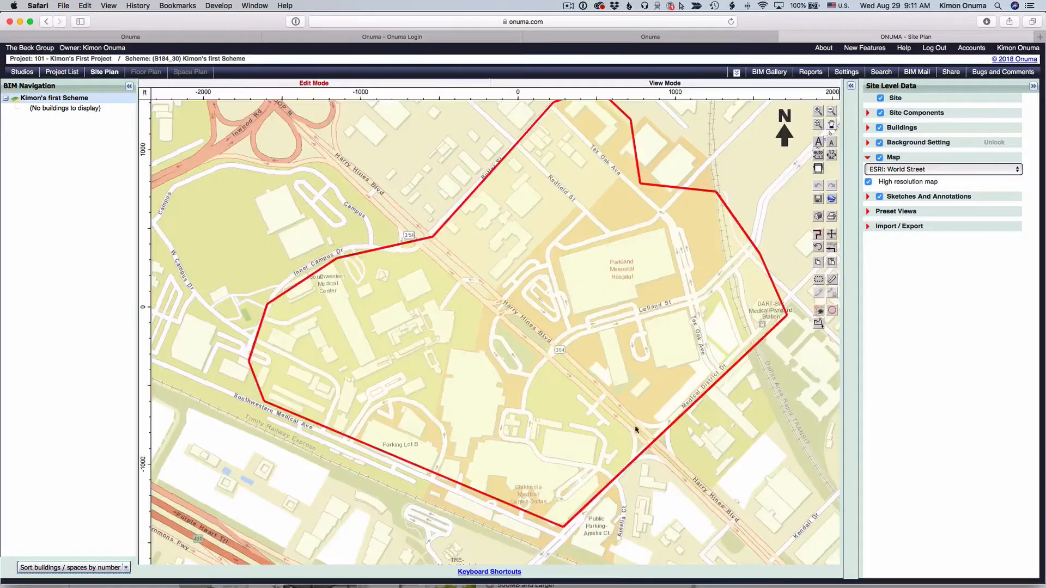
click(731, 184)
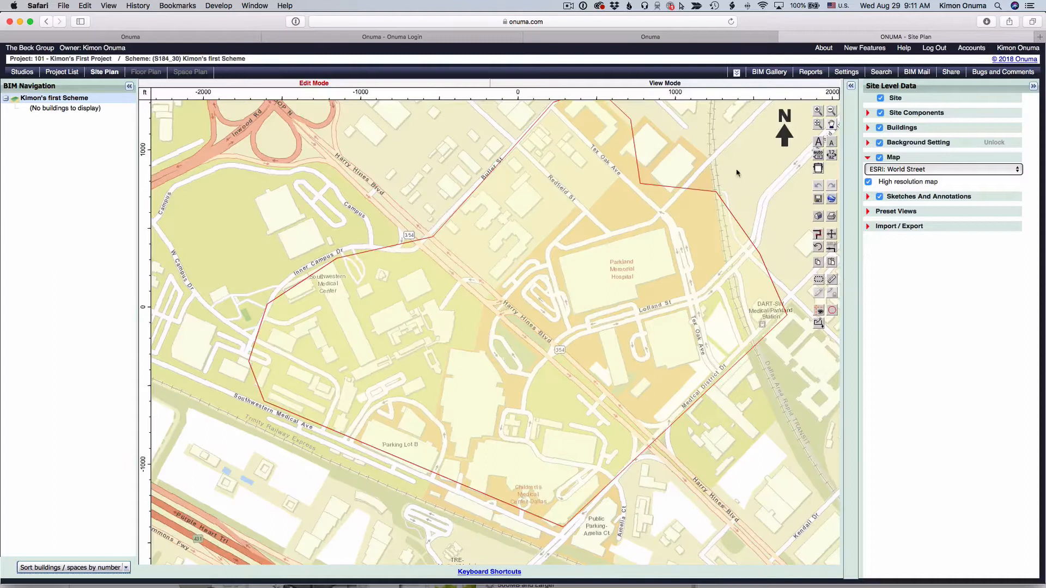
click(831, 124)
drag(763, 161, 735, 184)
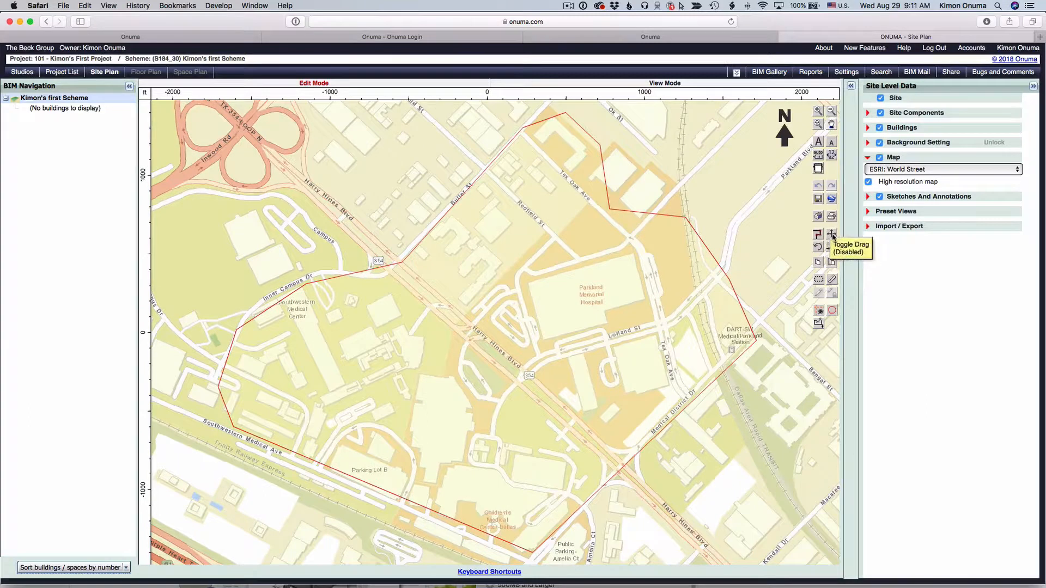
click(832, 235)
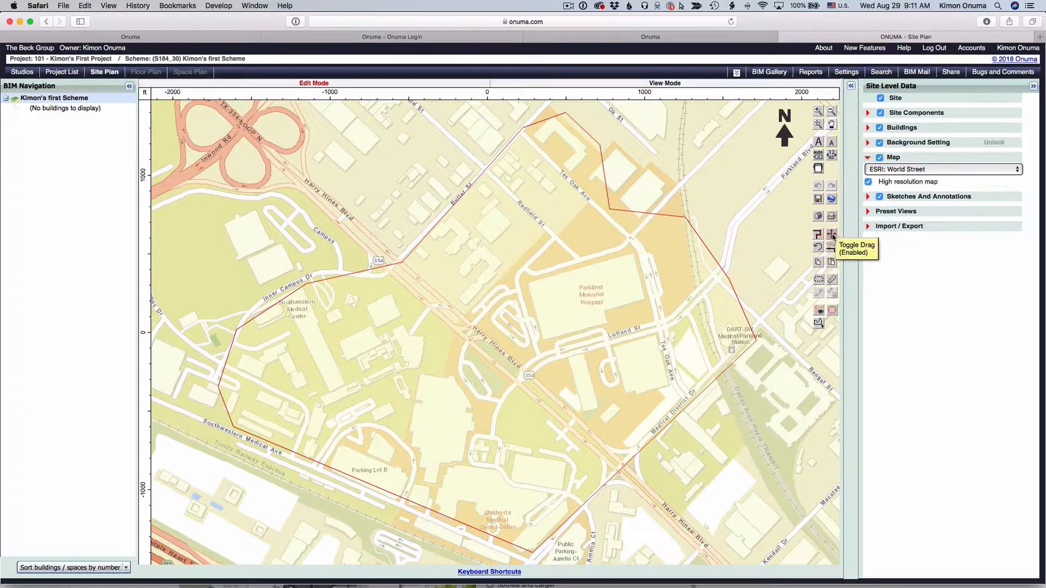
drag(680, 260, 705, 274)
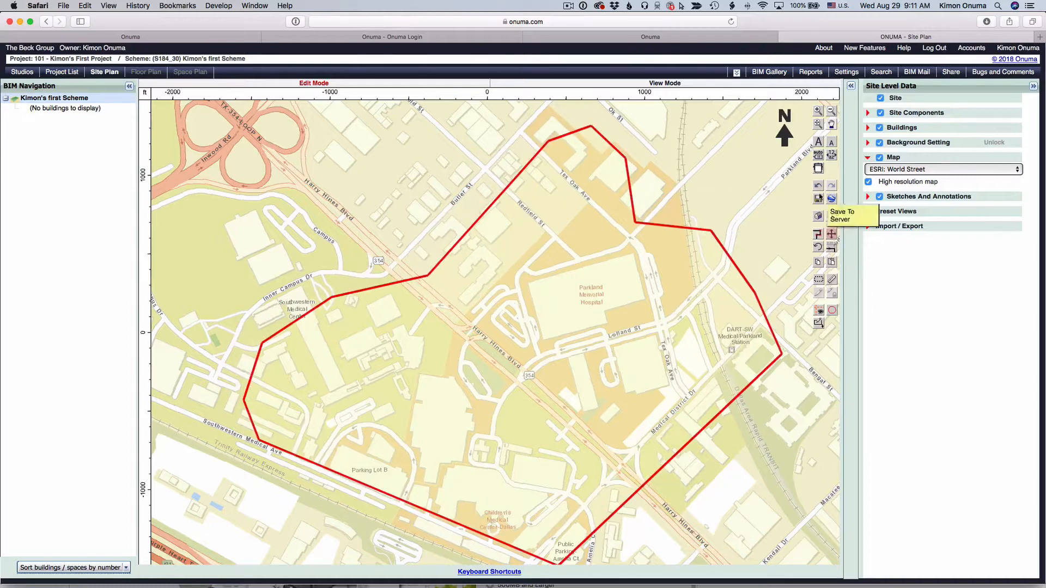
click(819, 187)
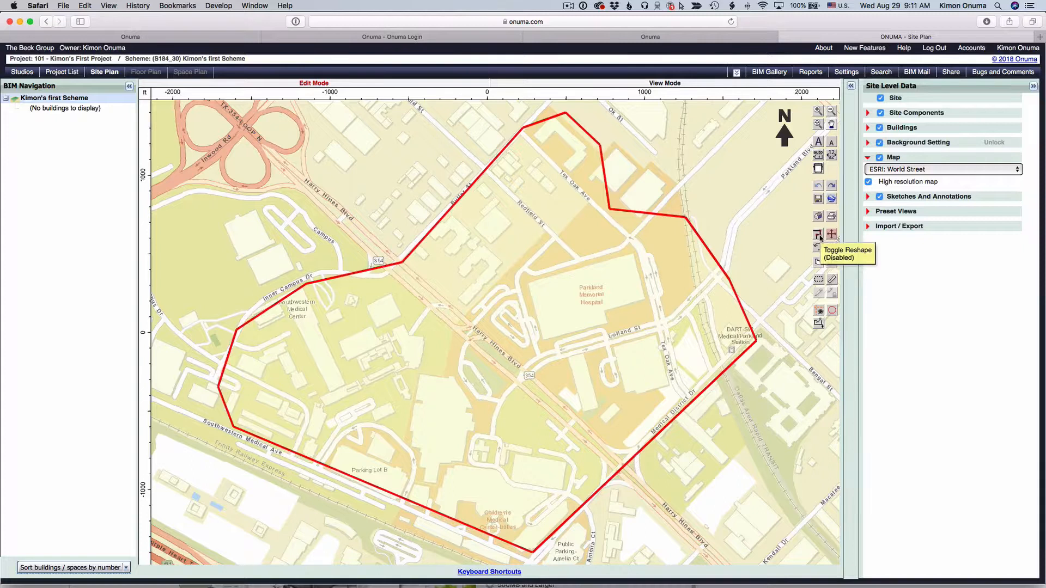
Step: Turn on reshaping of the site outline and delete the vertex at the northeast bend near Ted Oak Ave
click(819, 235)
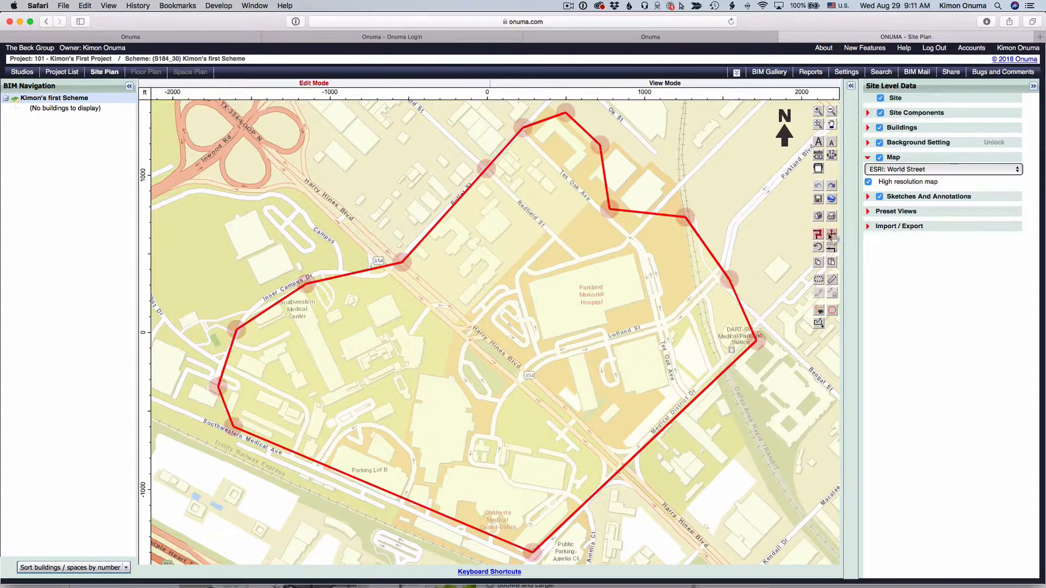
click(817, 235)
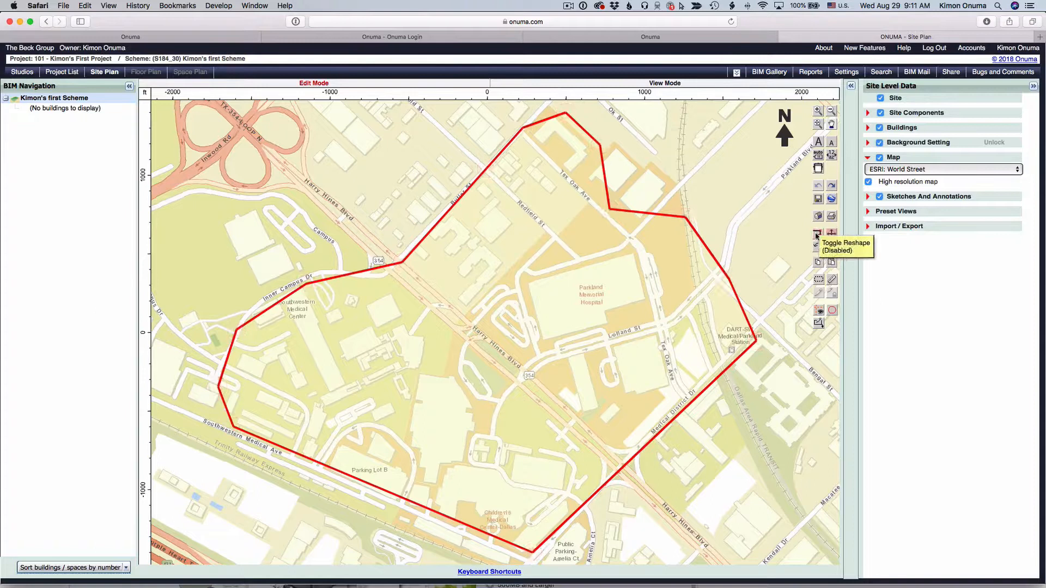
click(817, 235)
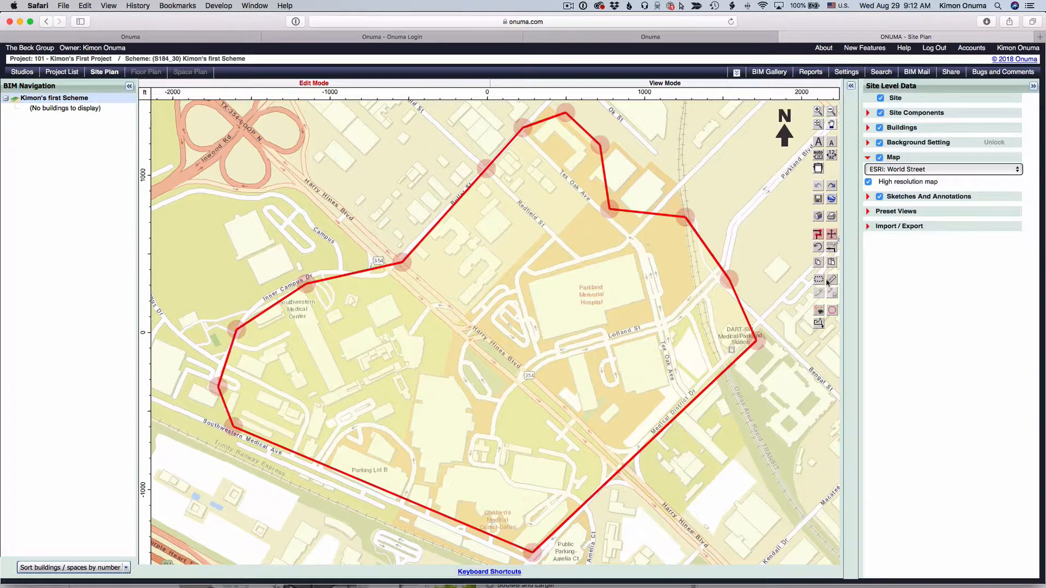
click(608, 211)
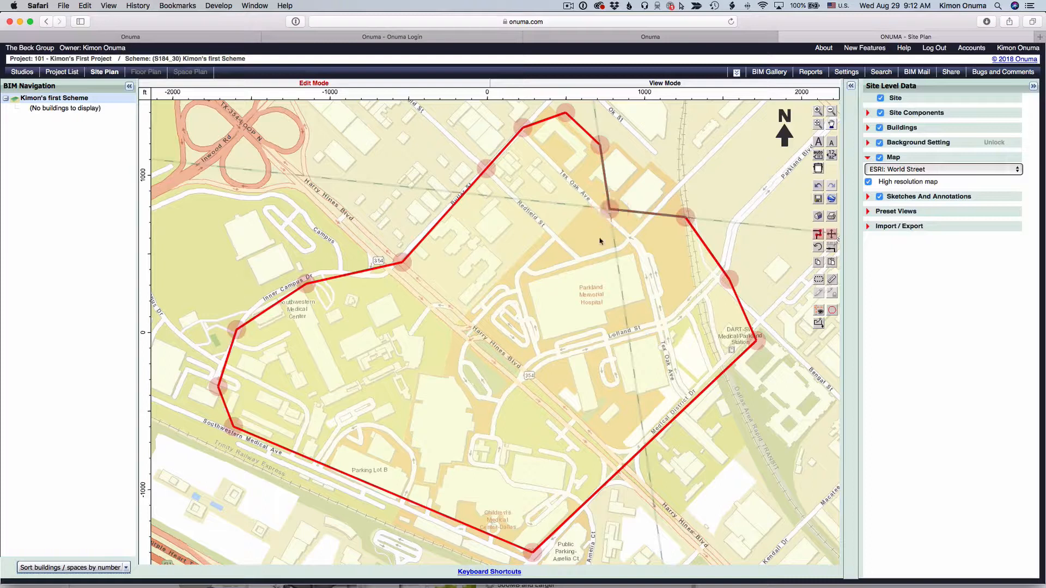
click(607, 217)
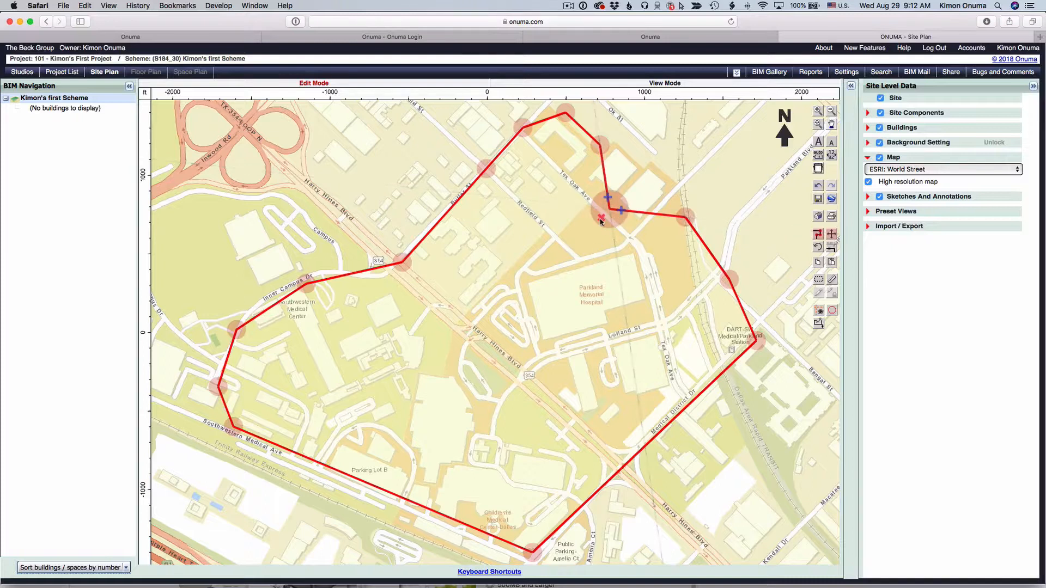
click(602, 218)
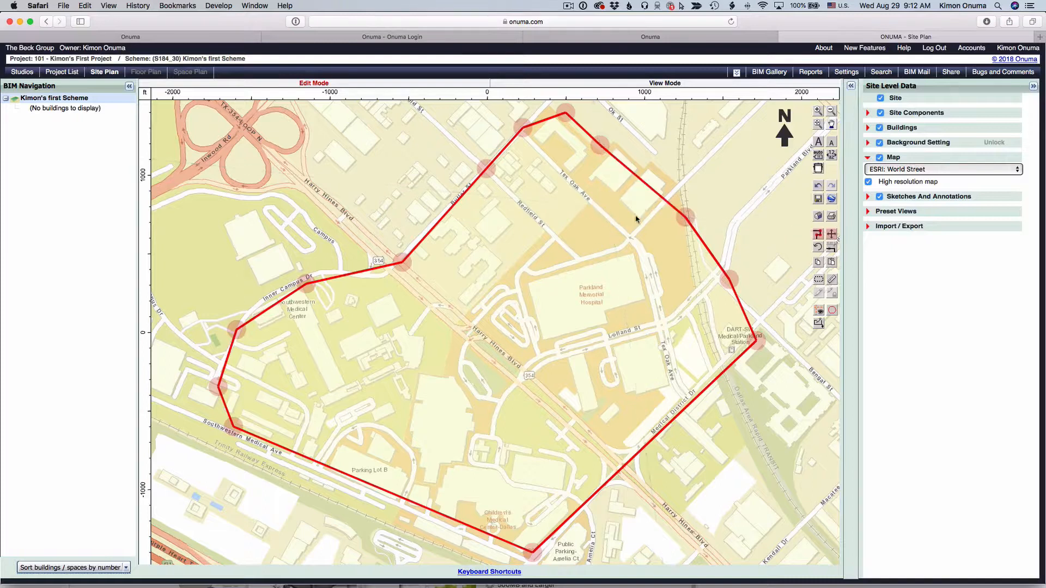
Step: Move the outline's eastern corner vertex inward so the edge runs closer along the hospital's northeast side
click(682, 218)
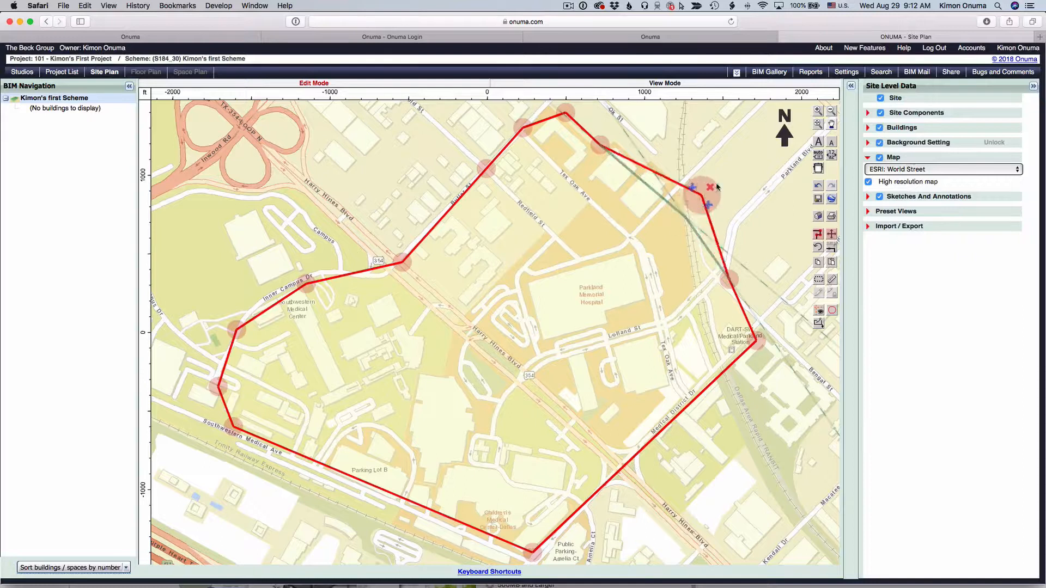
click(739, 172)
click(739, 172)
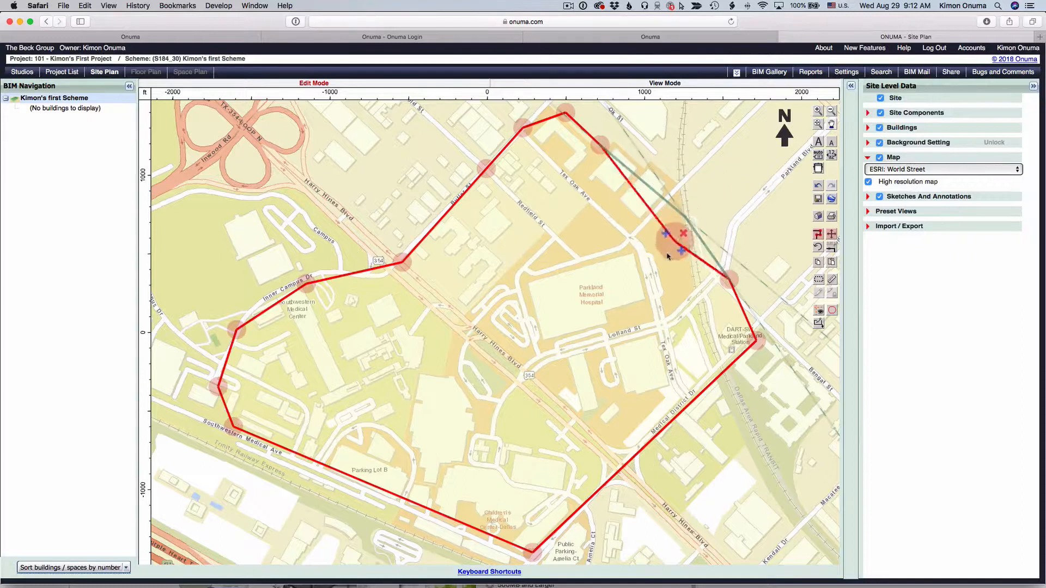
click(584, 262)
click(575, 264)
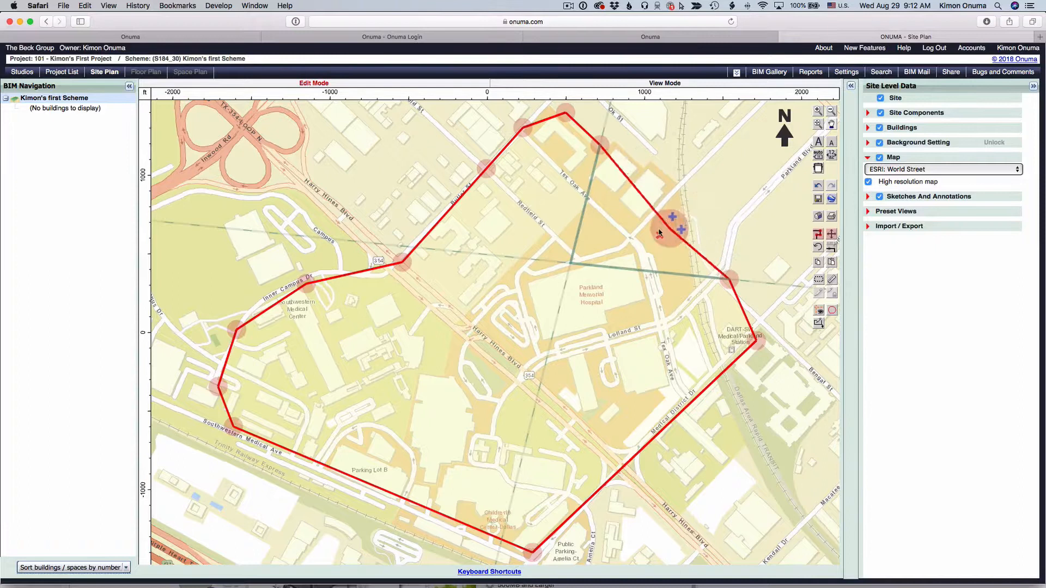
click(674, 224)
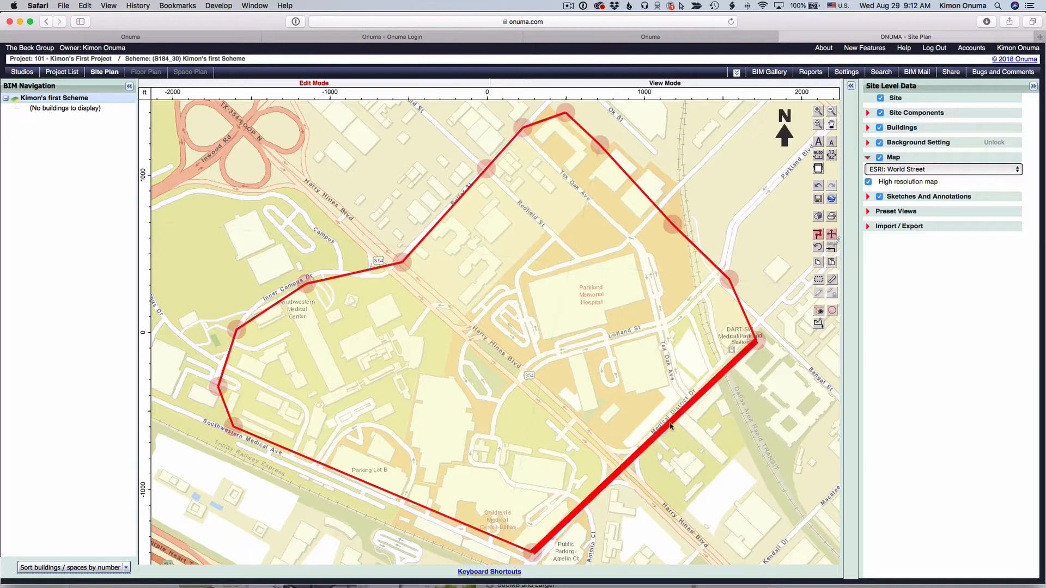
Step: Reshape the southeast edge by pulling out a new vertex and placing corners along Medical District Dr and Harry Hines Blvd
mouse_move(672, 425)
mouse_down()
mouse_move(645, 397)
mouse_move(718, 479)
mouse_move(669, 422)
mouse_up()
mouse_move(660, 417)
mouse_down()
mouse_move(709, 455)
mouse_move(665, 420)
mouse_up()
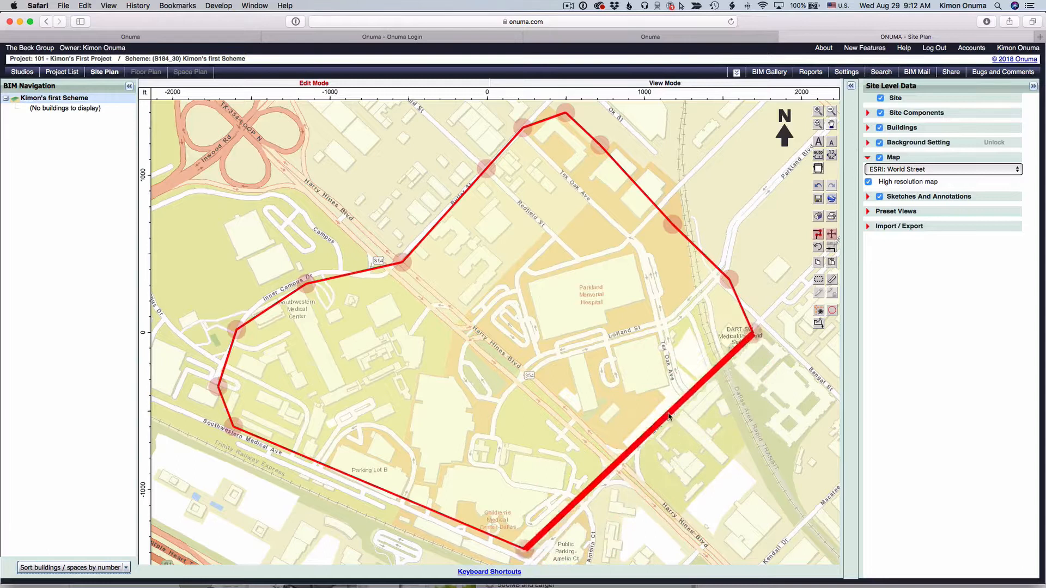
click(756, 342)
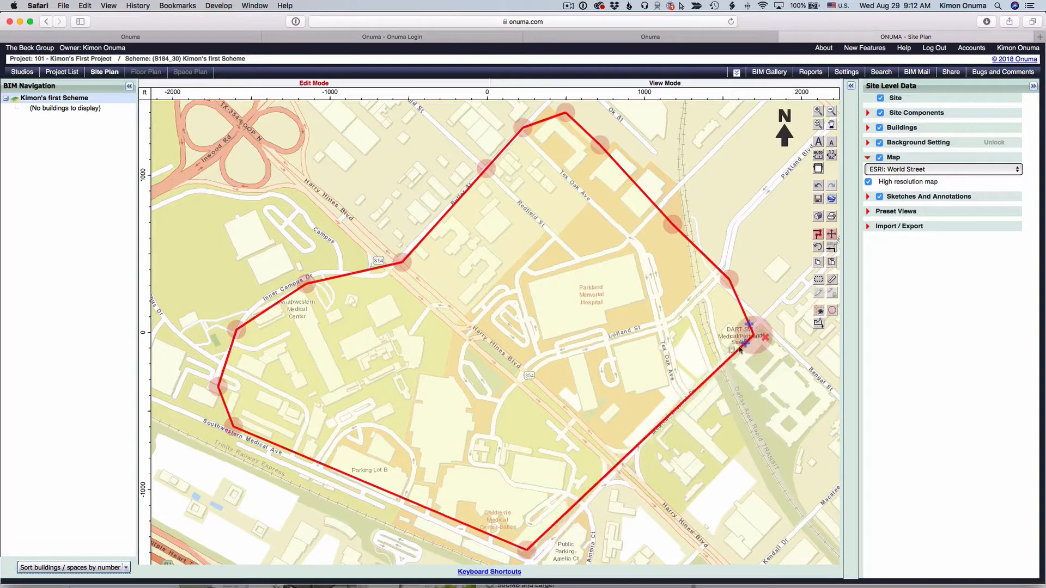
click(747, 345)
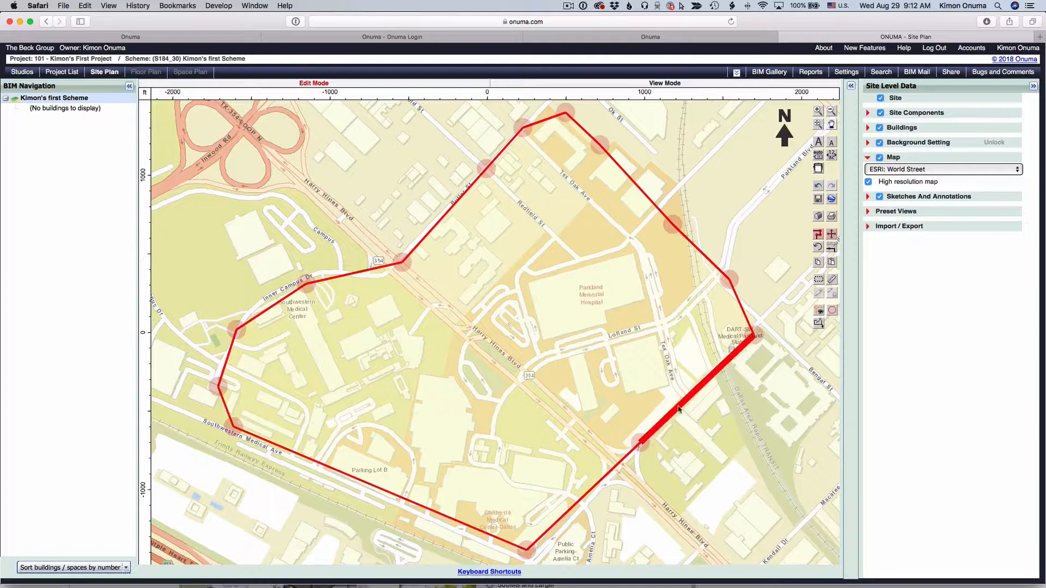
drag(679, 409, 718, 452)
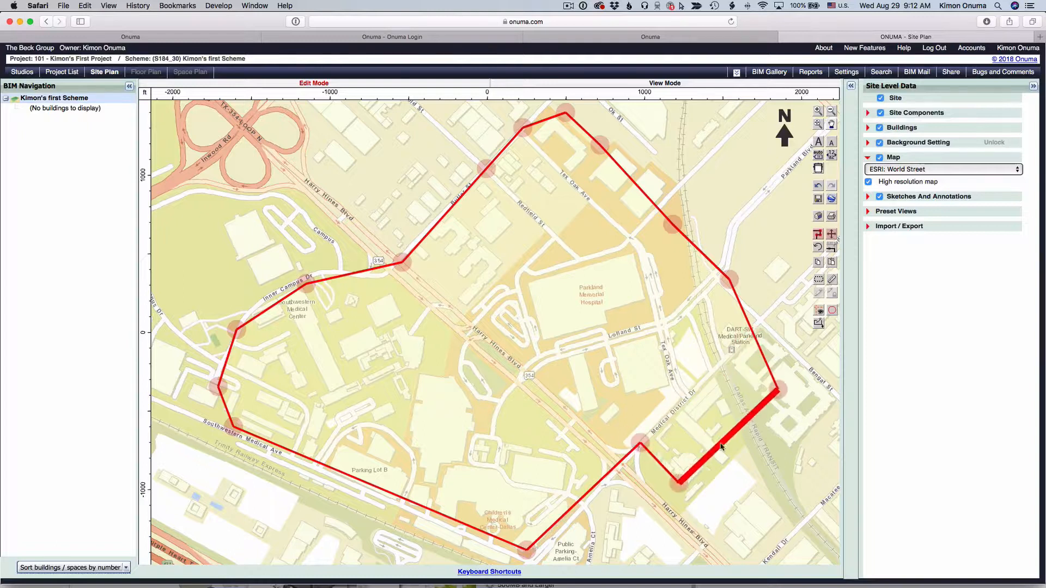
click(640, 446)
drag(640, 445, 621, 466)
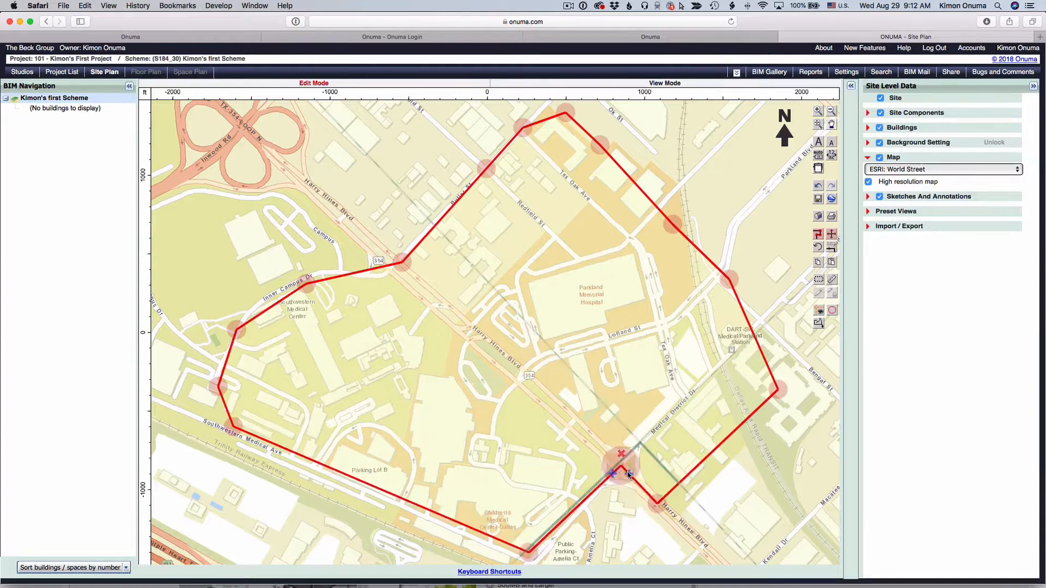
Step: Reshape the southern corner near Amelia Ct by adding and repositioning vertices to follow the streets
click(532, 551)
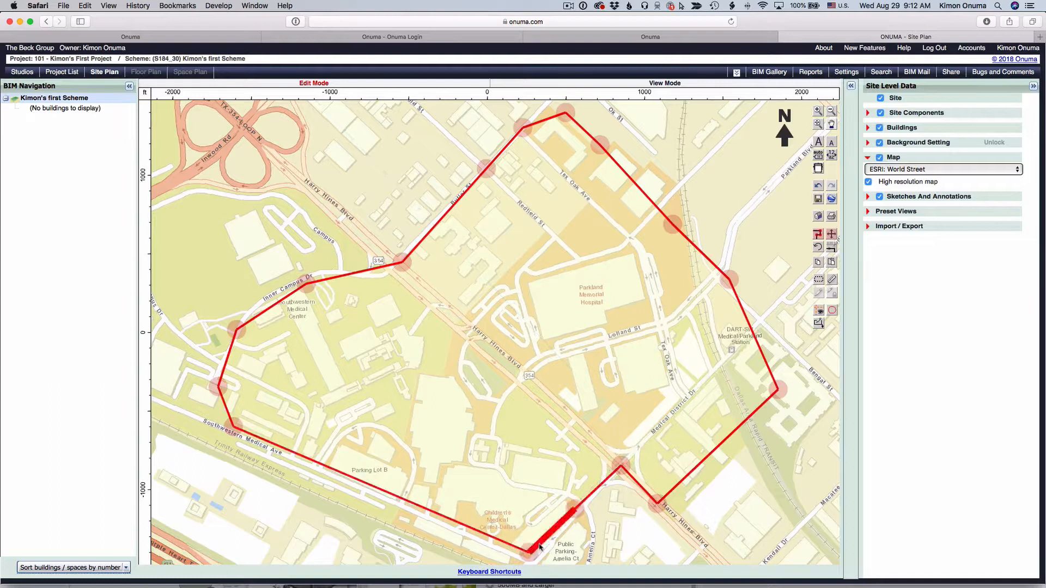
click(552, 542)
click(549, 532)
drag(549, 532, 507, 490)
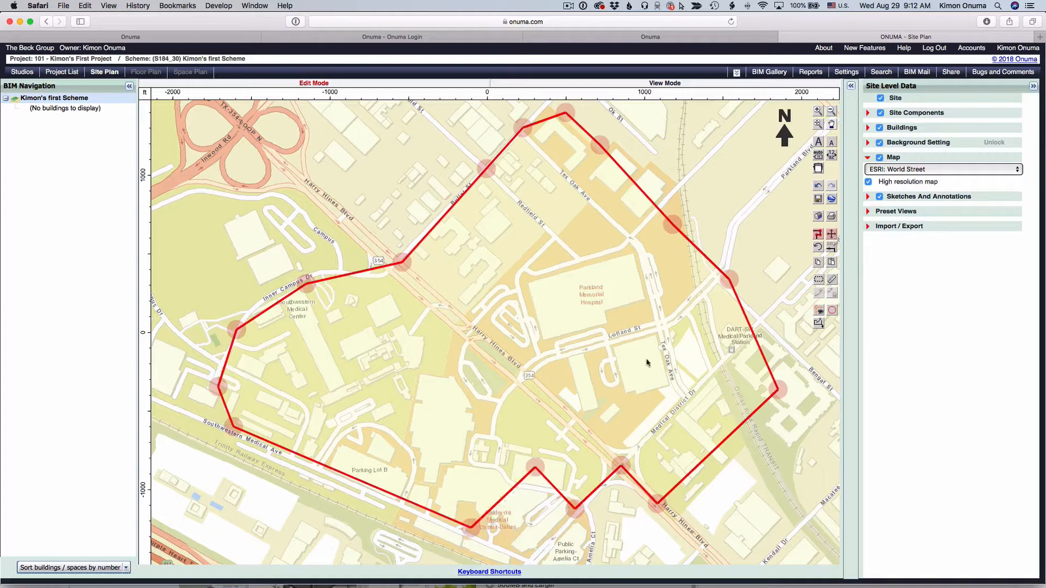
click(512, 484)
drag(513, 484, 570, 541)
Step: Realign the eastern vertices along Medical District Dr, then save the reshaped site outline to the server
mouse_move(660, 515)
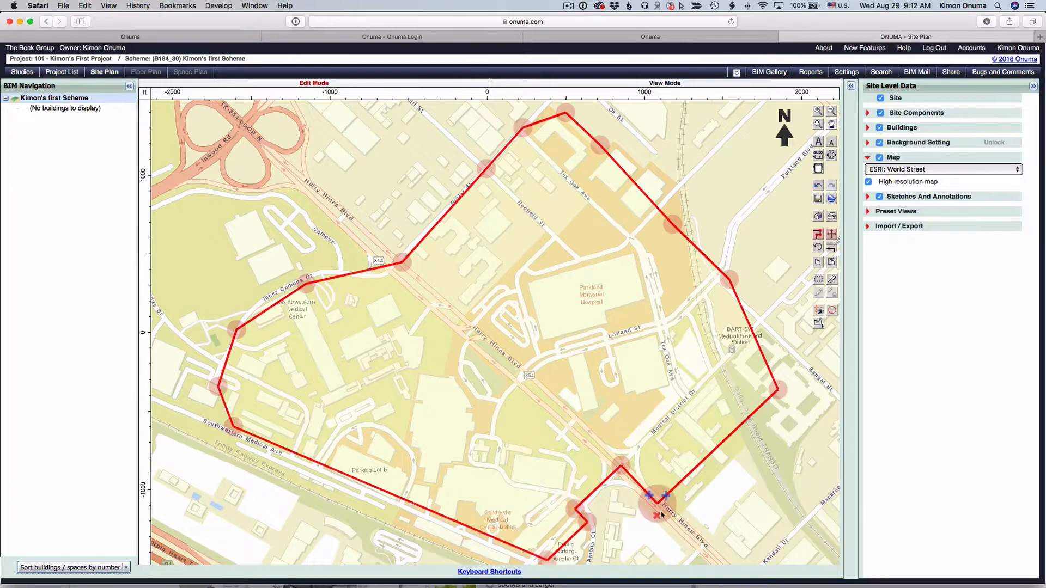
drag(657, 509, 693, 401)
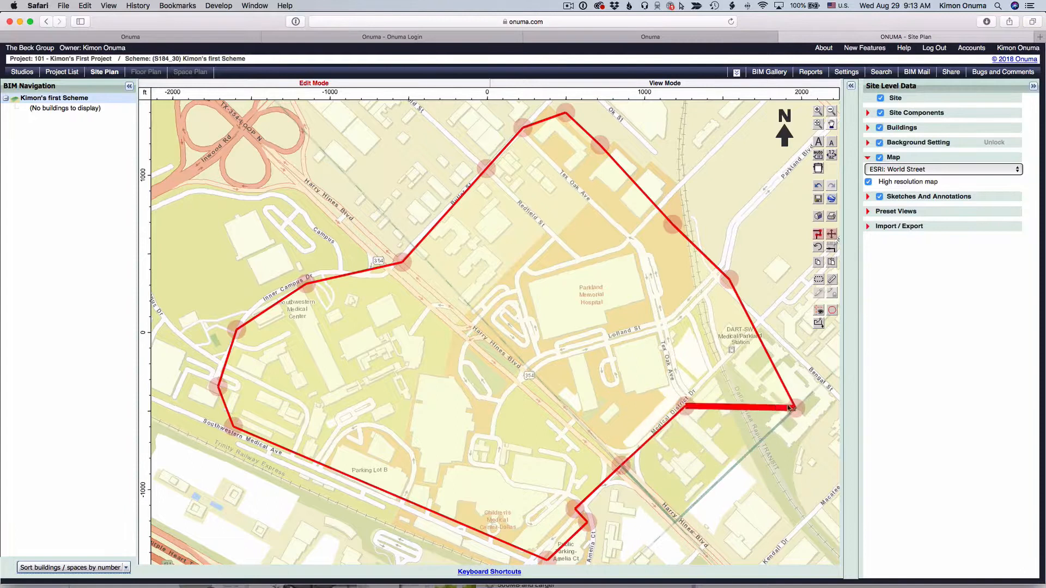
drag(796, 408, 749, 324)
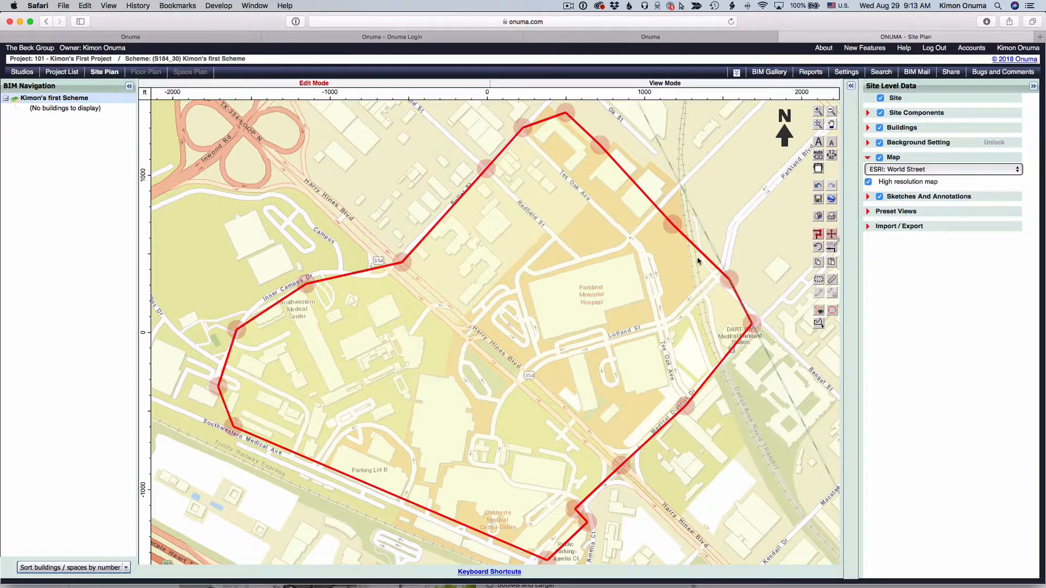
click(729, 230)
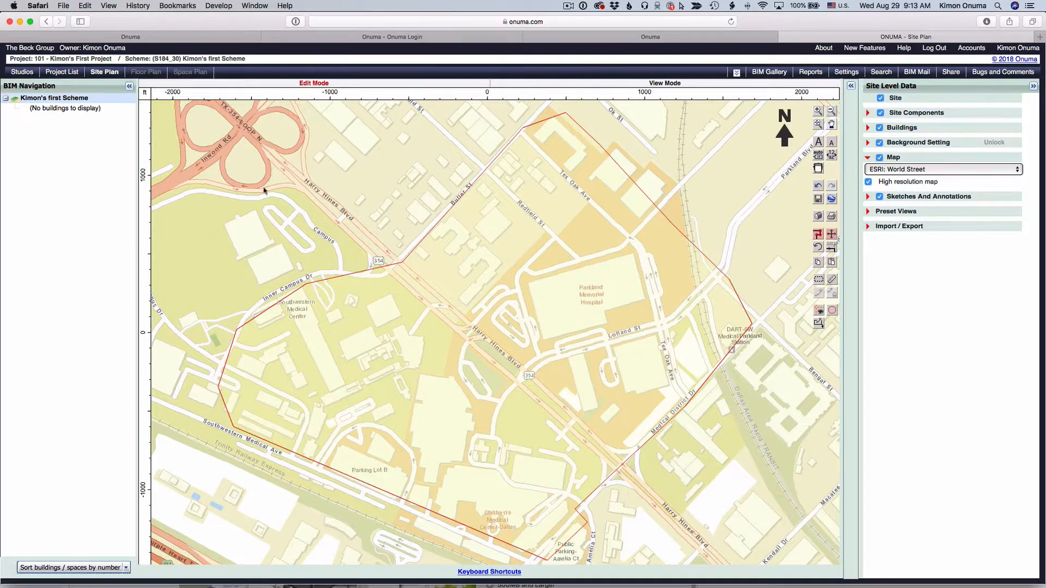
click(818, 200)
Step: Zoom and pan around the site plan to review the site outline within its surrounding neighbourhood
scroll(538, 380, down, 3)
scroll(537, 380, up, 5)
scroll(537, 379, down, 4)
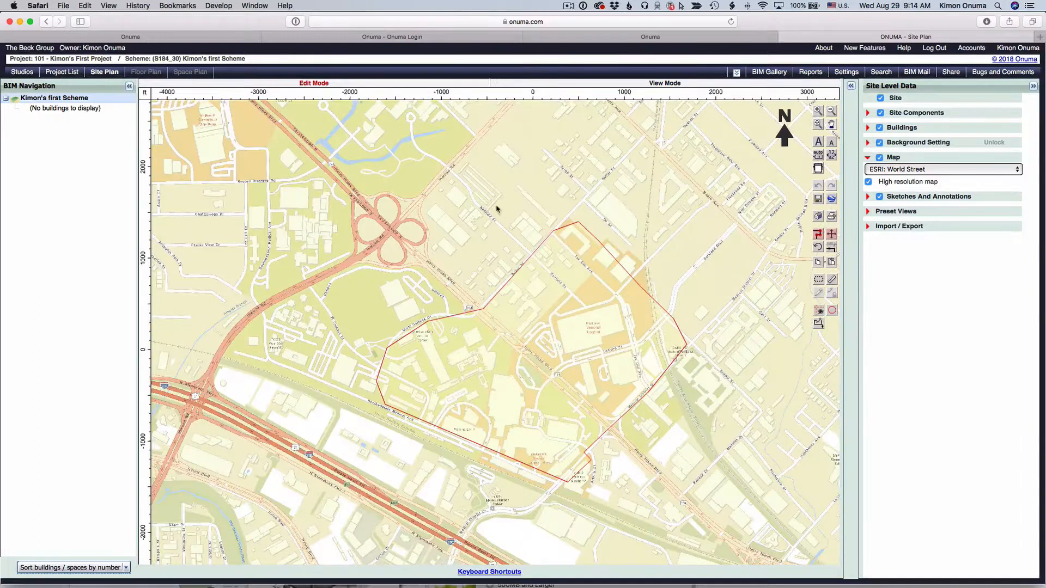
drag(654, 220, 575, 204)
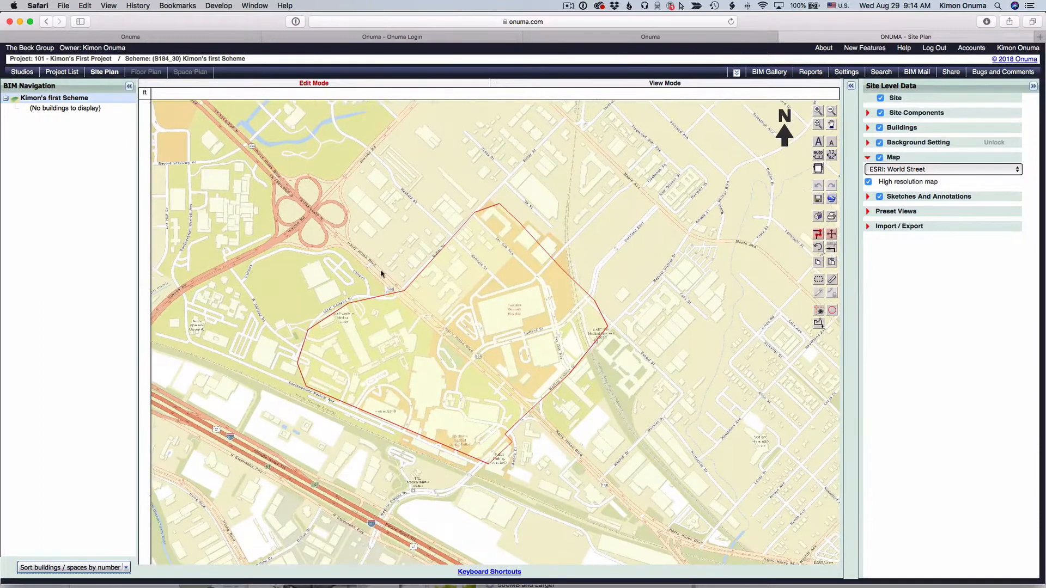
click(830, 111)
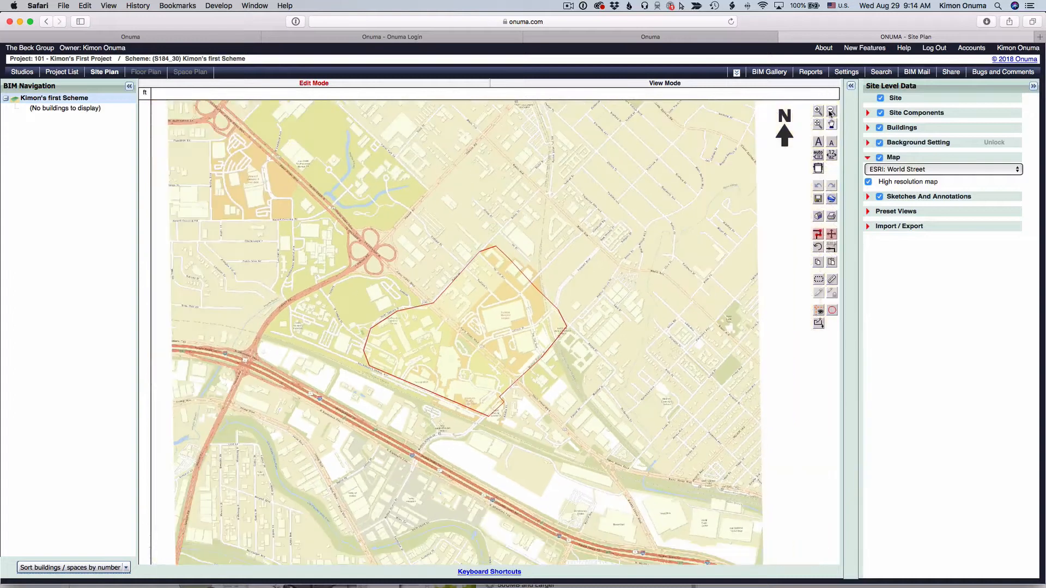
click(818, 110)
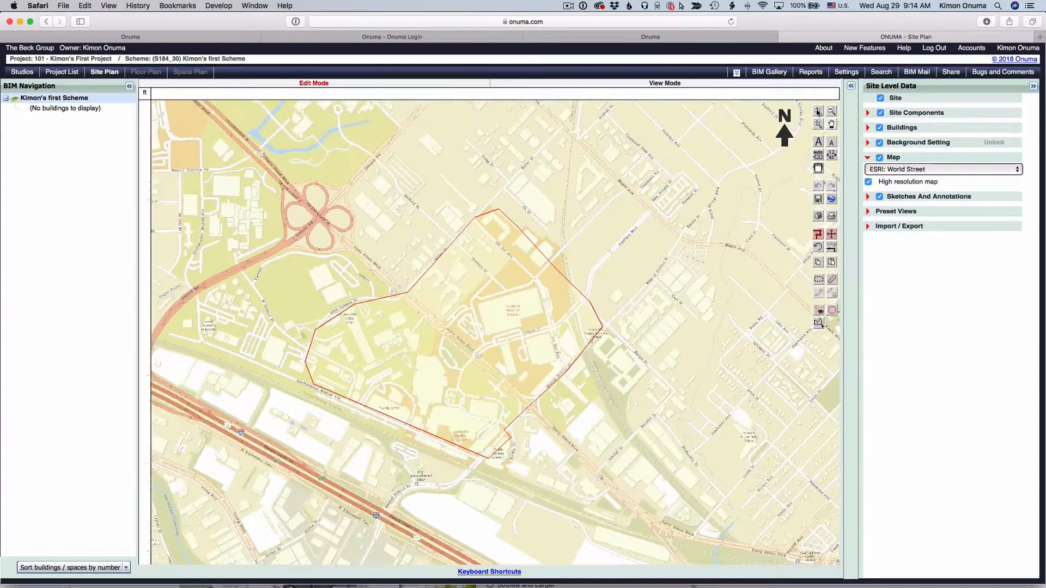
scroll(534, 318, up, 2)
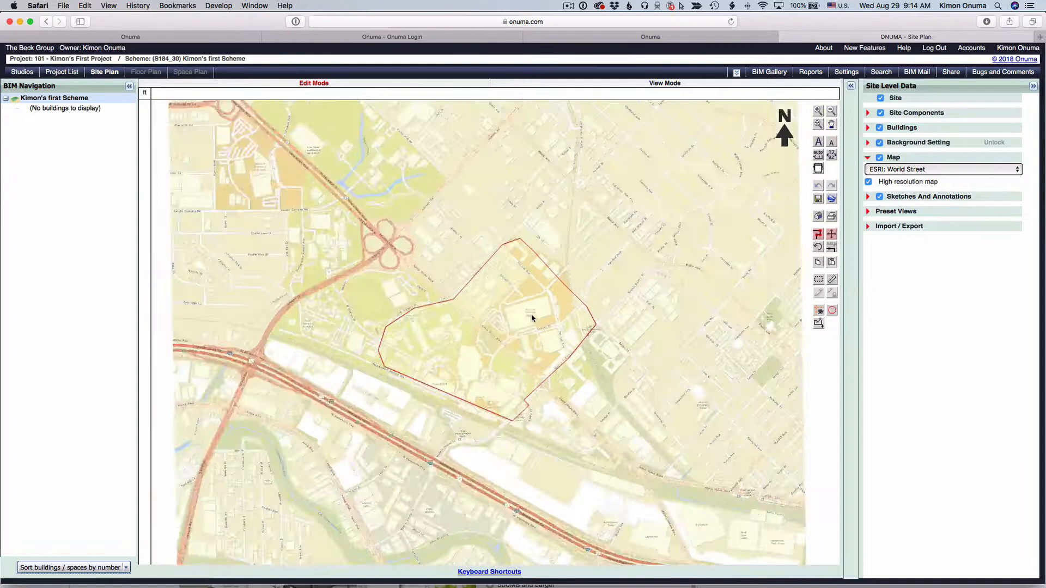
key(space)
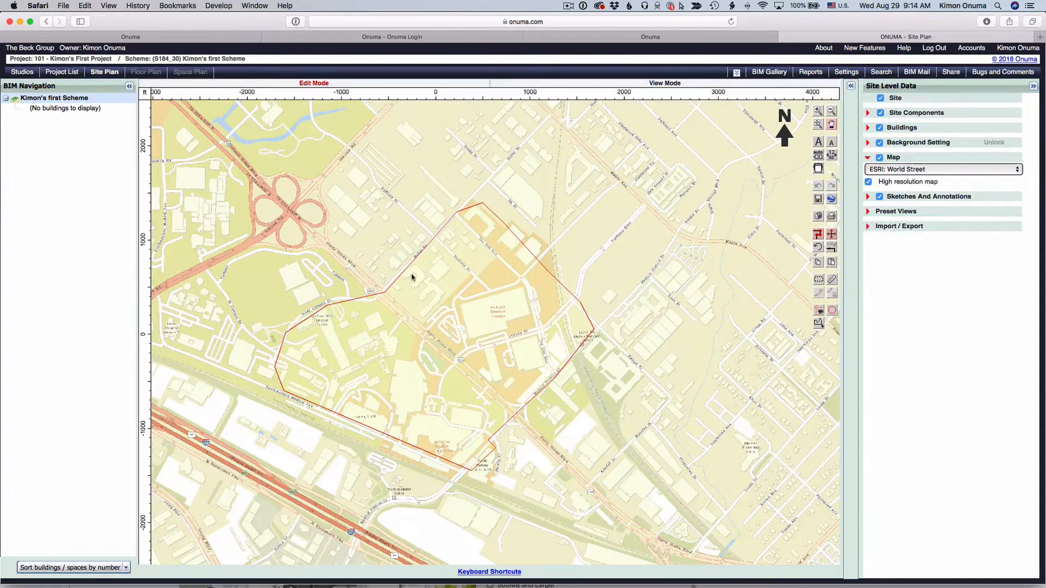
drag(408, 279, 487, 239)
key(space)
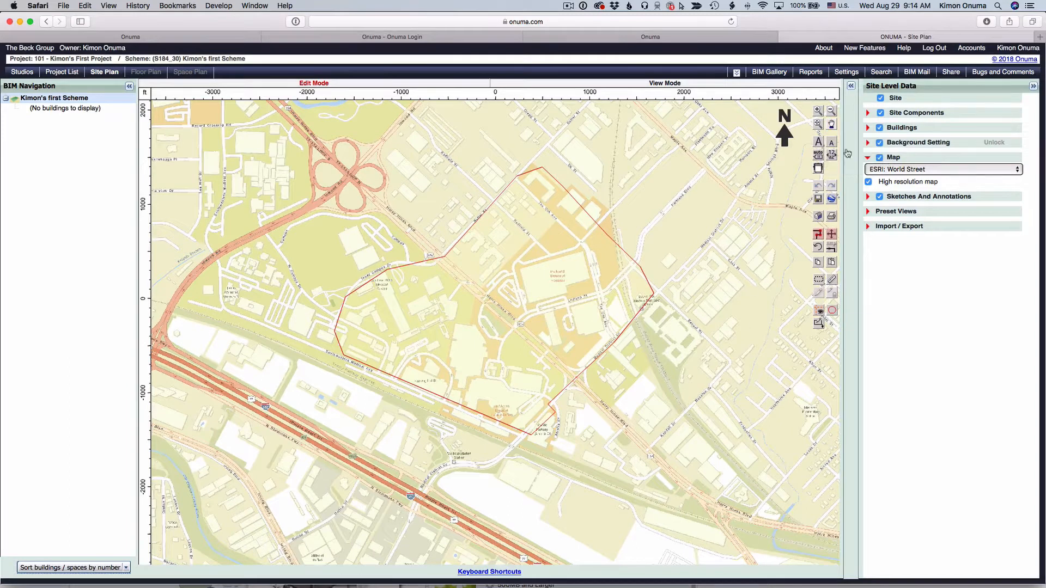
click(818, 112)
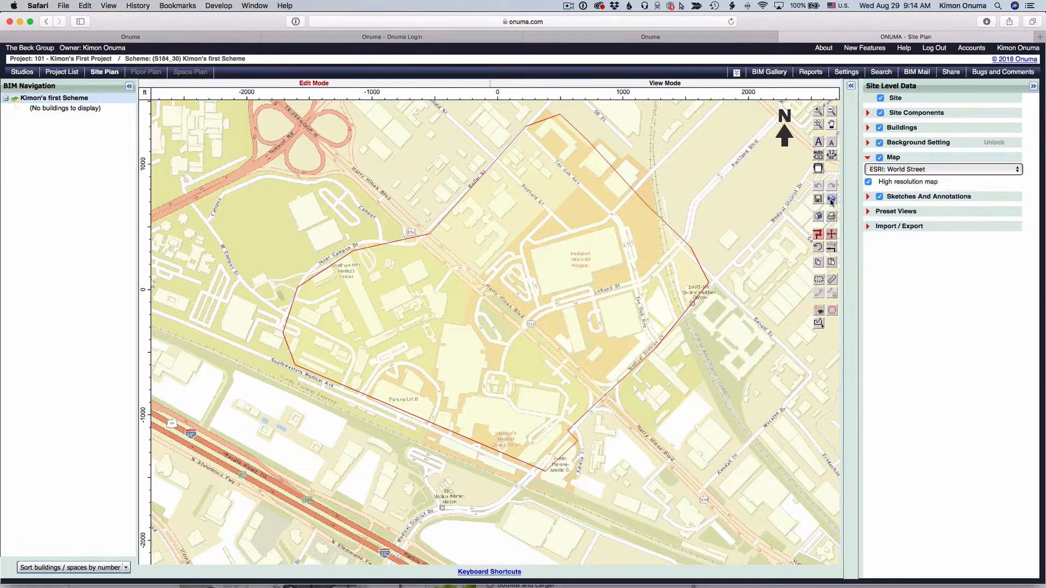
Step: Open the georeference information page and zoom out its map to view the site's location
click(832, 199)
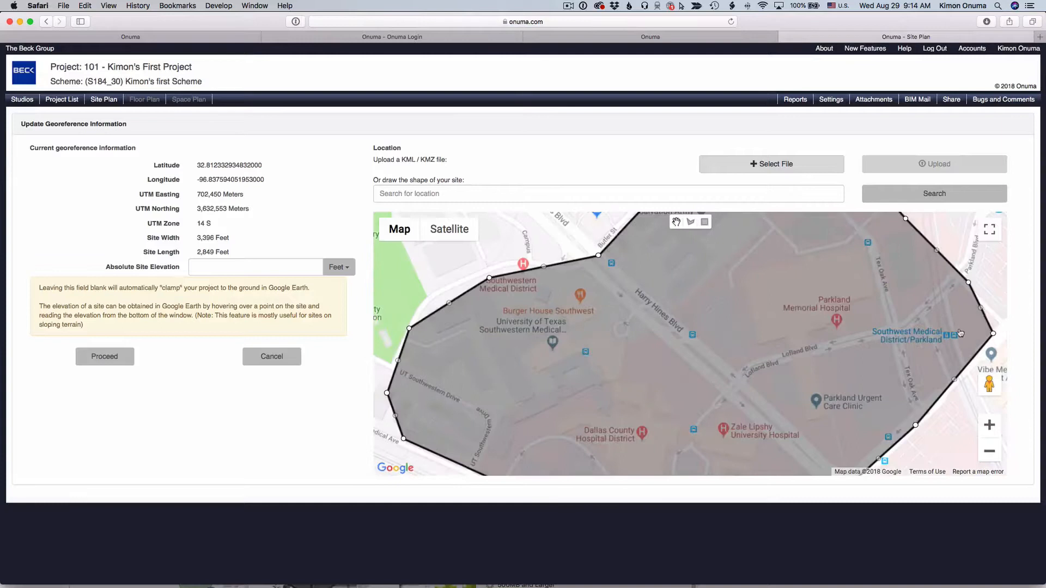
click(989, 451)
click(990, 452)
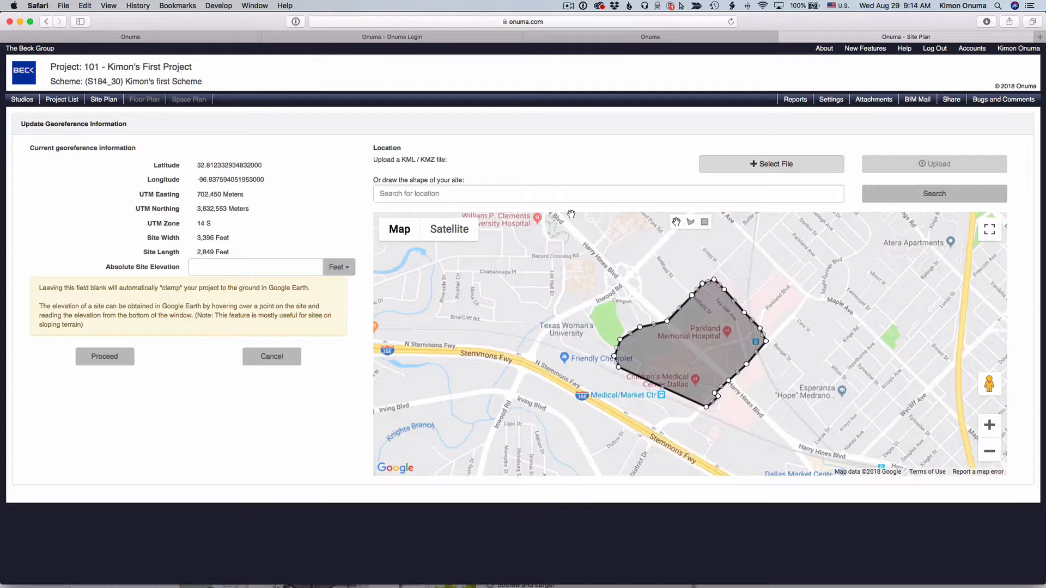
Step: View the site on the satellite map, then leave the georeference page without making changes
click(442, 235)
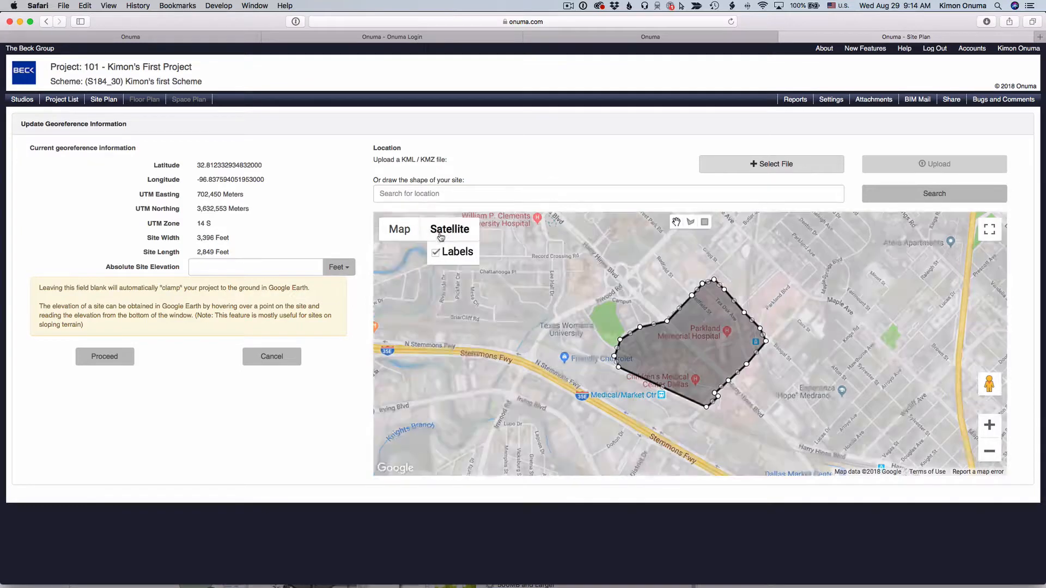
click(273, 359)
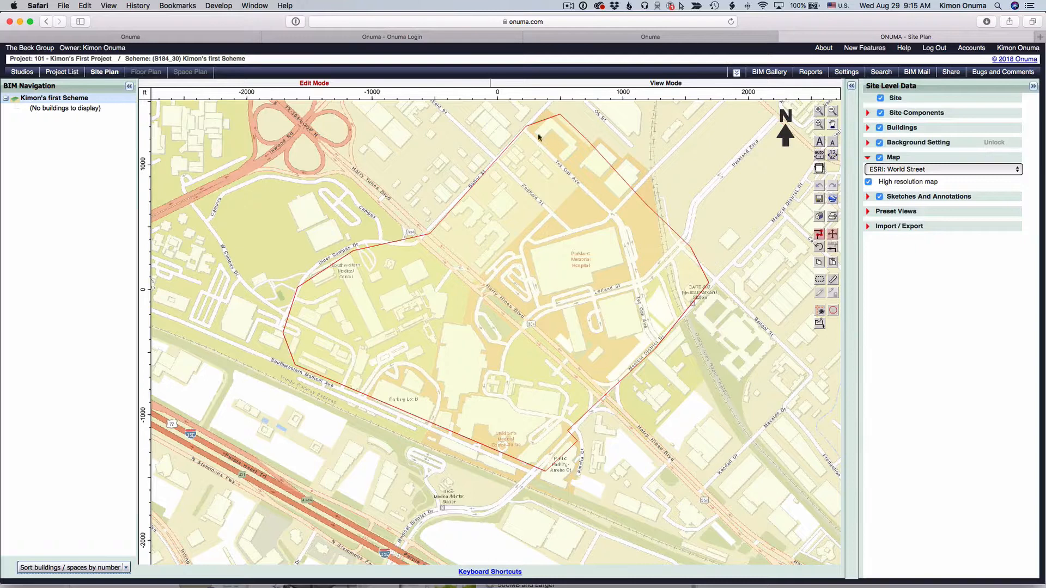
Step: Open the studio's user accounts window and view its user groups
click(737, 72)
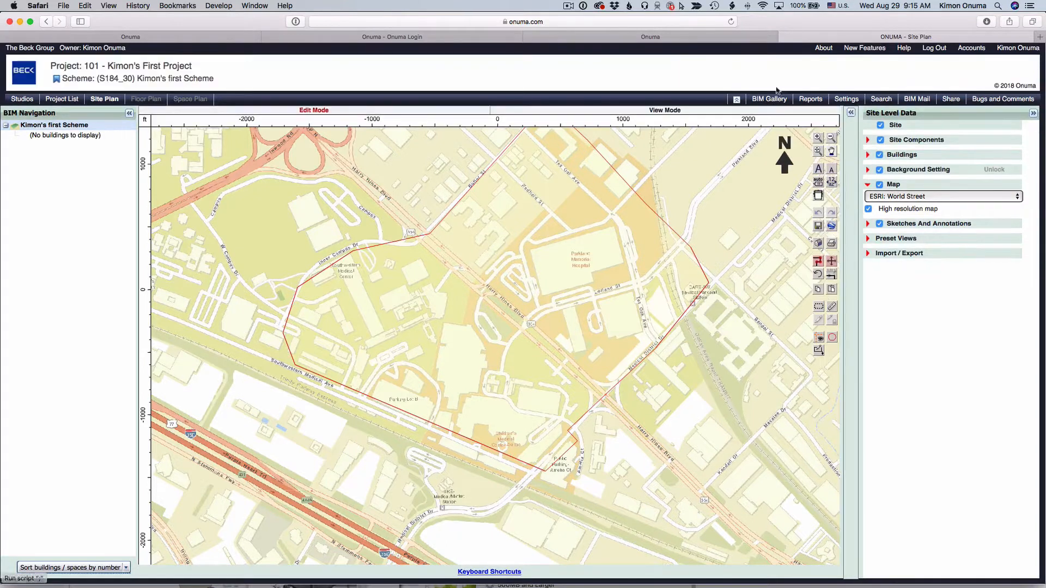
click(972, 48)
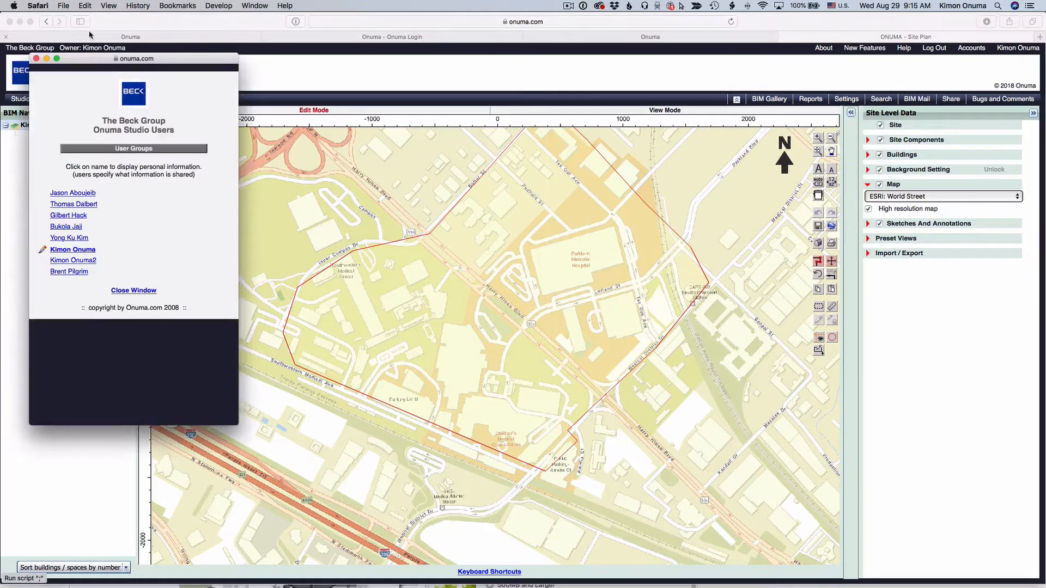
drag(108, 54, 180, 74)
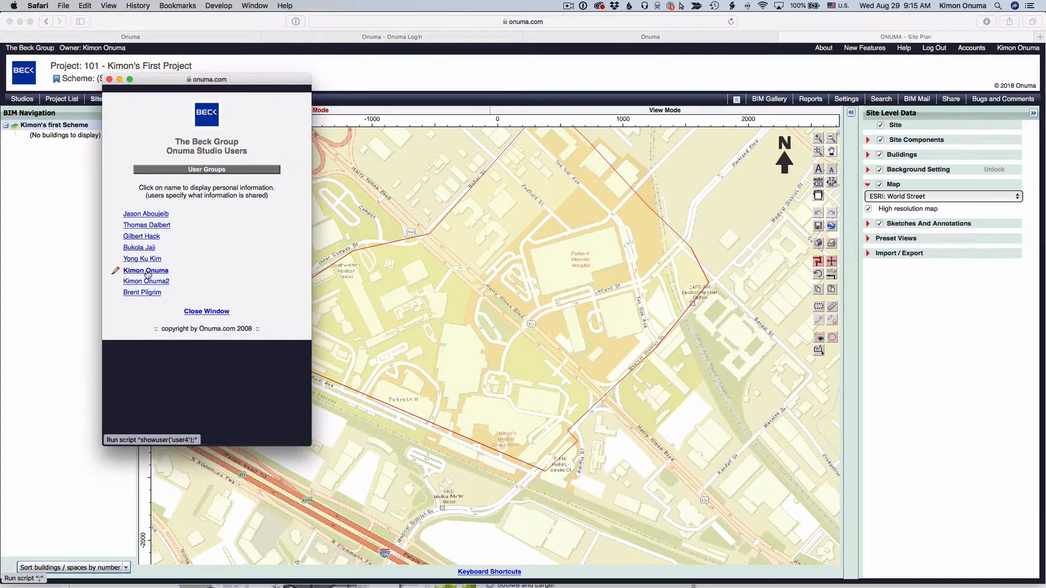
click(207, 171)
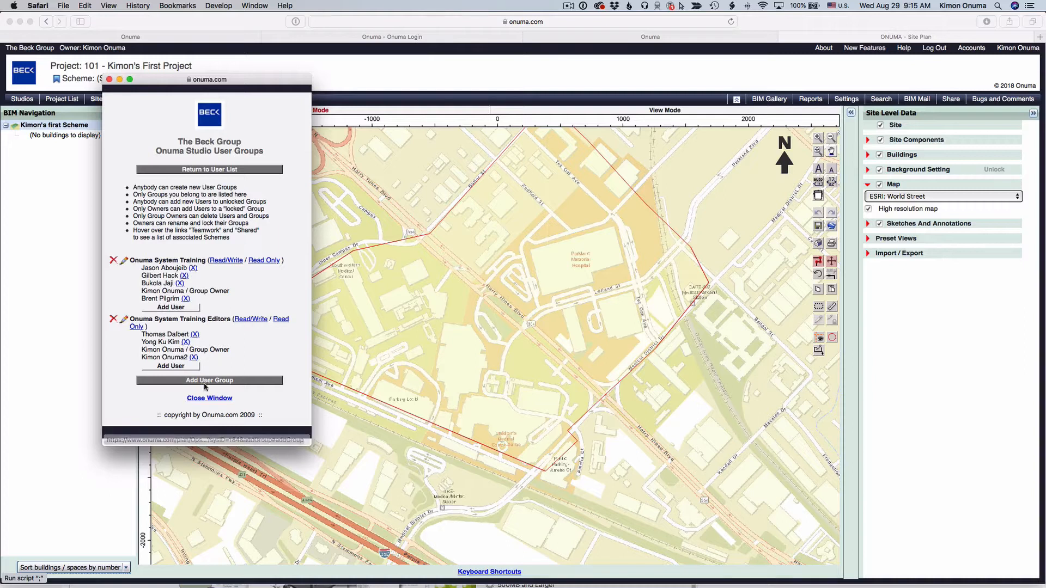
click(175, 367)
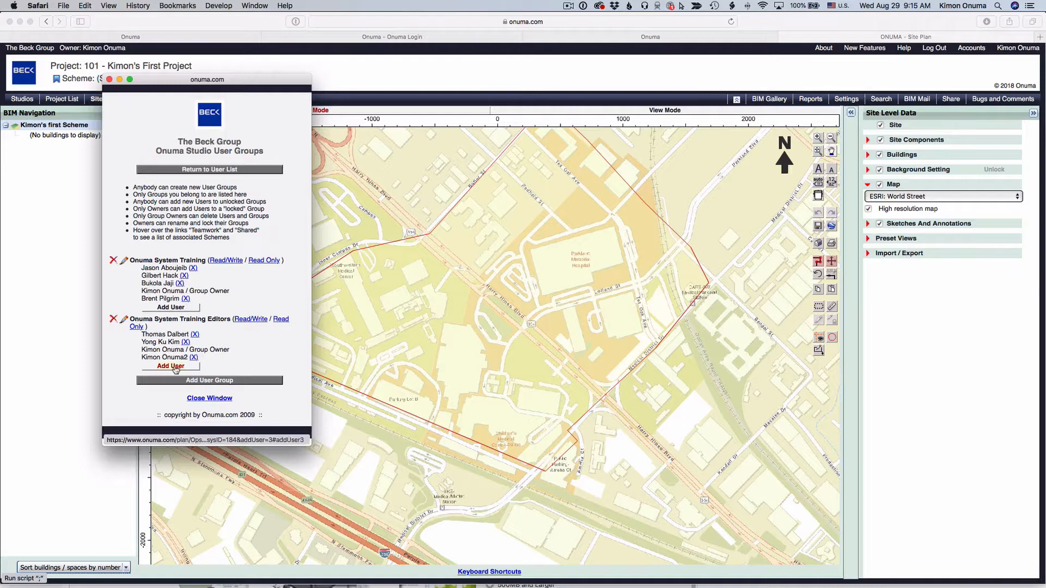
click(197, 372)
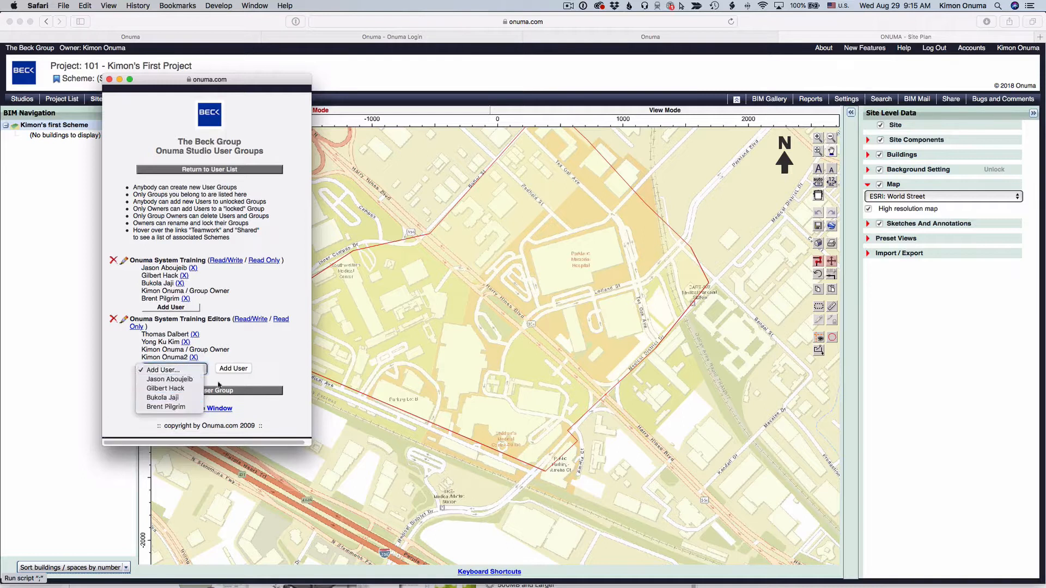
click(240, 385)
click(210, 409)
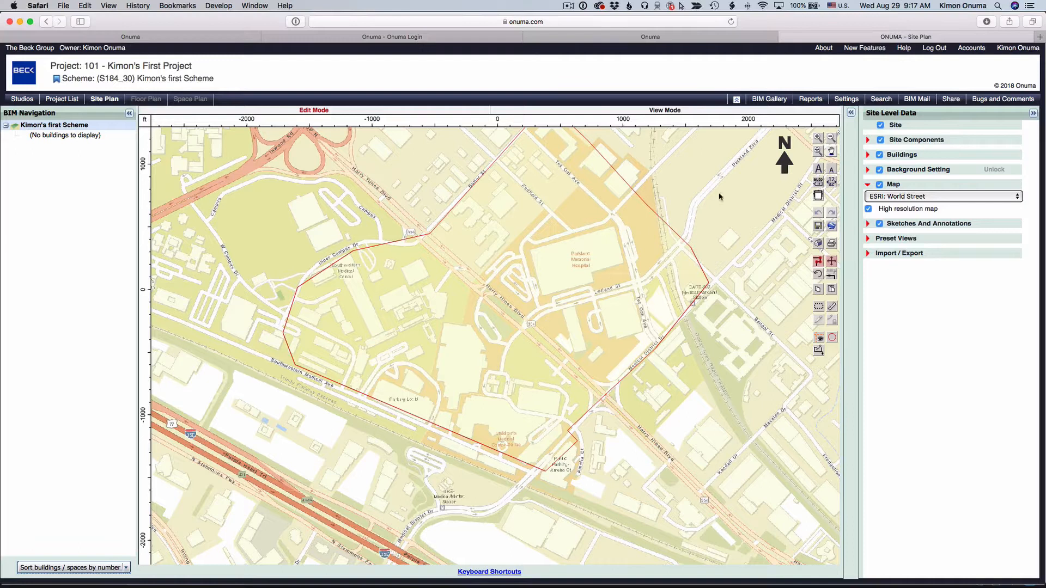
Step: Open the scheme's Share settings and grant read-only permission to the Onuma System Training user group
click(950, 100)
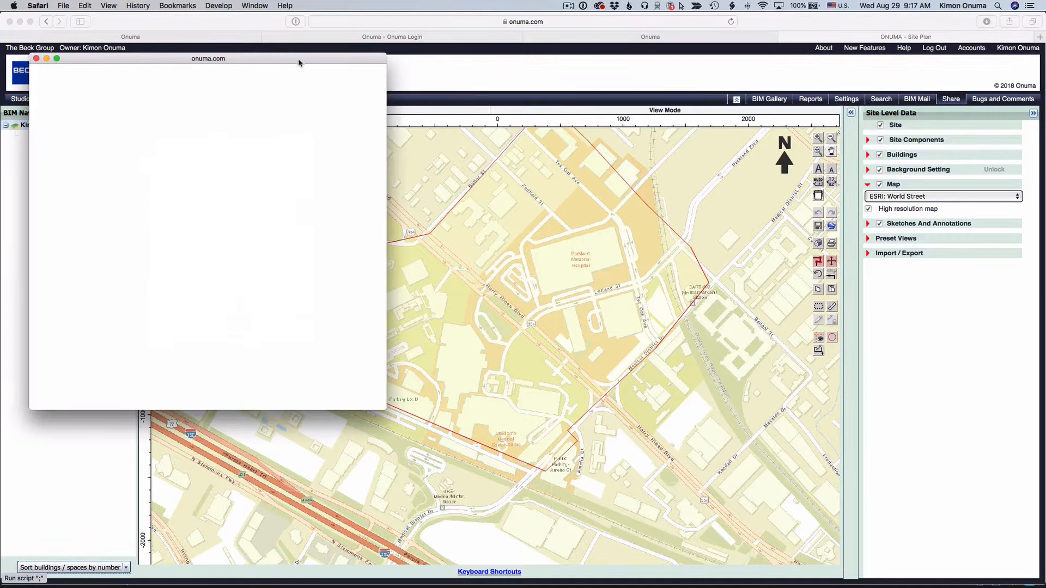
drag(300, 61, 515, 137)
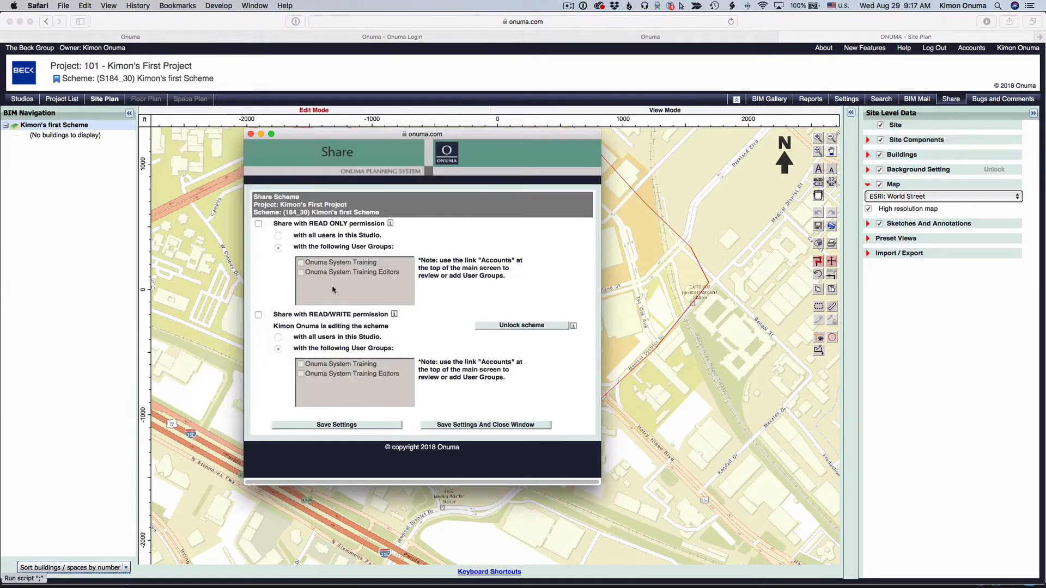
drag(323, 137, 630, 160)
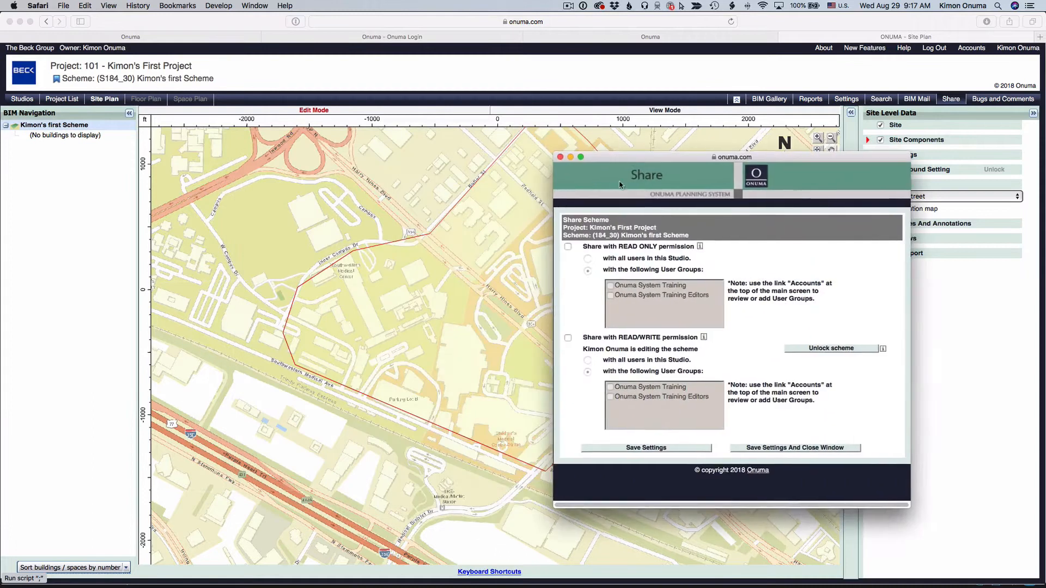
click(567, 247)
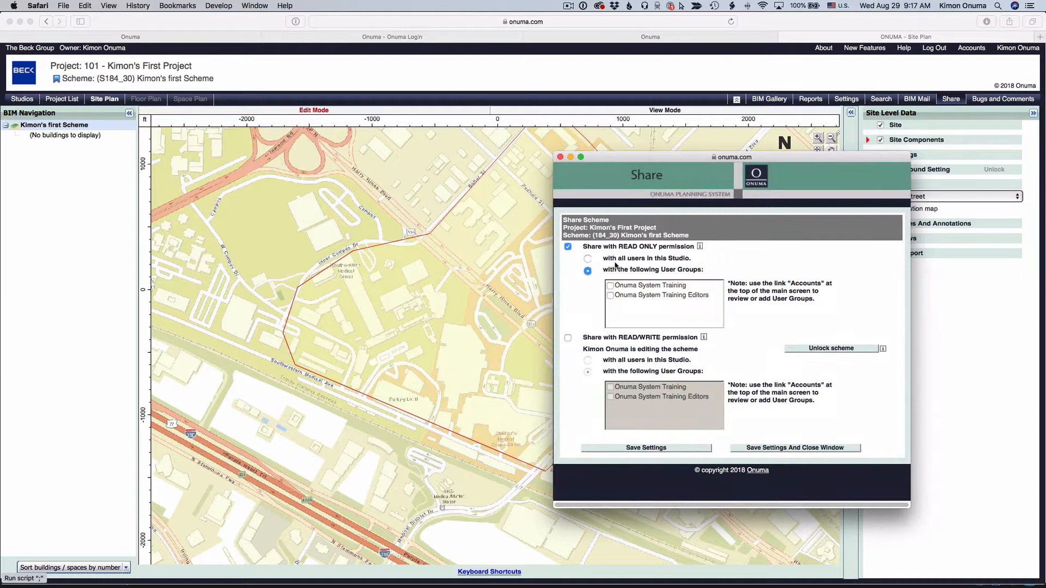
mouse_move(636, 287)
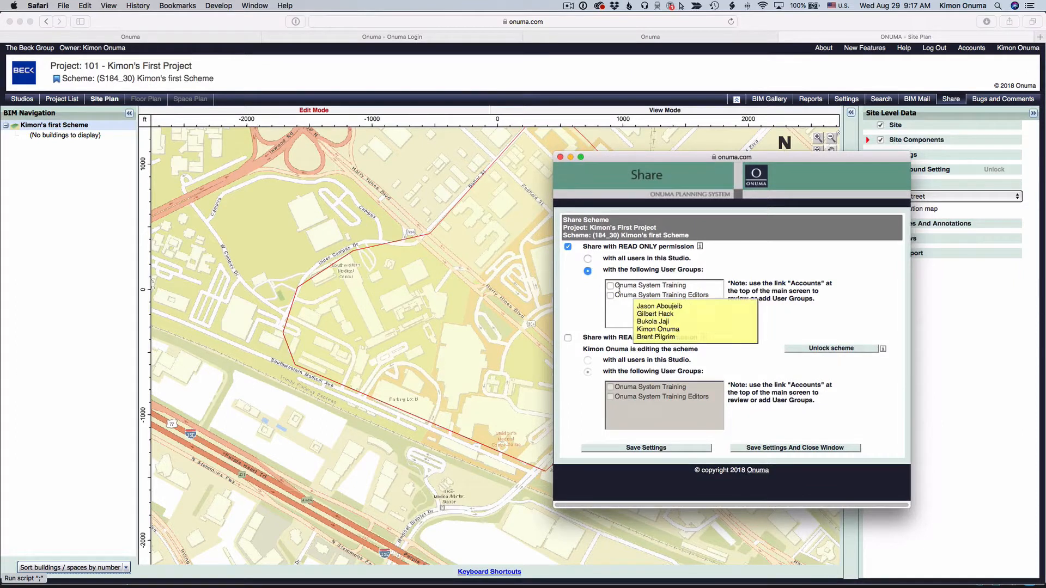
click(610, 286)
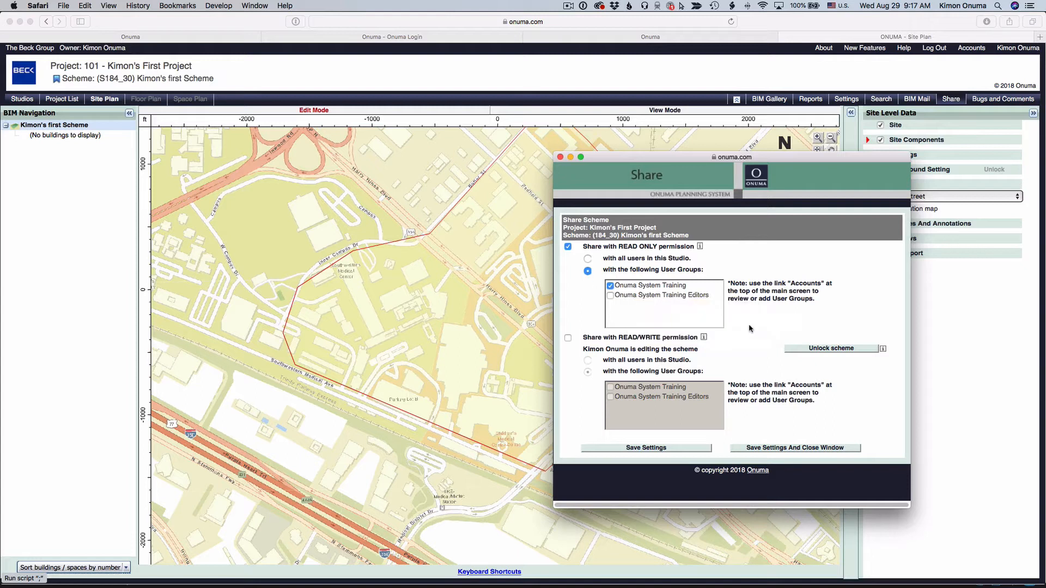
mouse_move(664, 293)
Step: Grant read/write permission to the Onuma System Training Editors group, save the settings and close the window
click(567, 338)
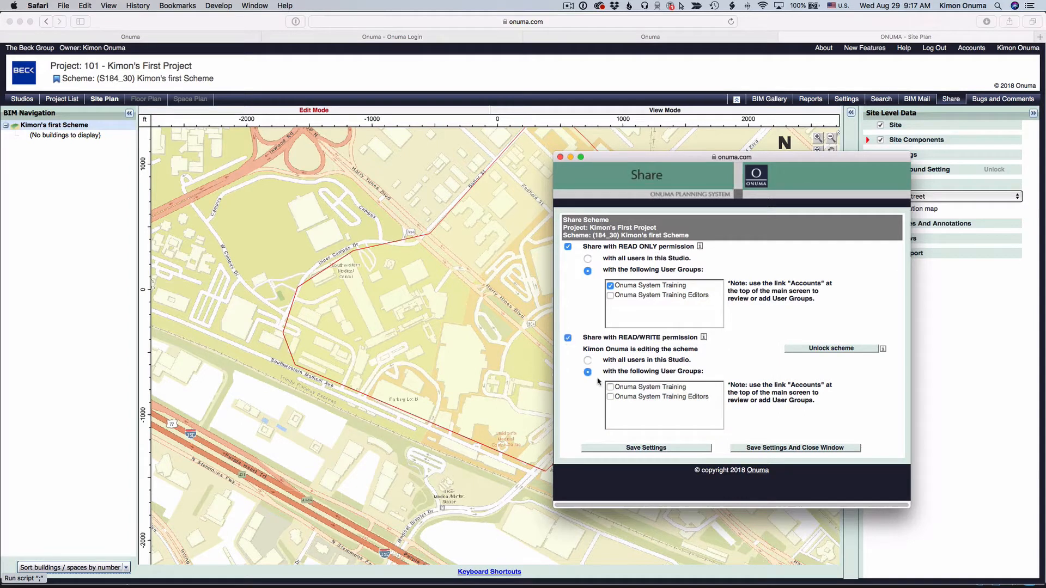
mouse_move(610, 397)
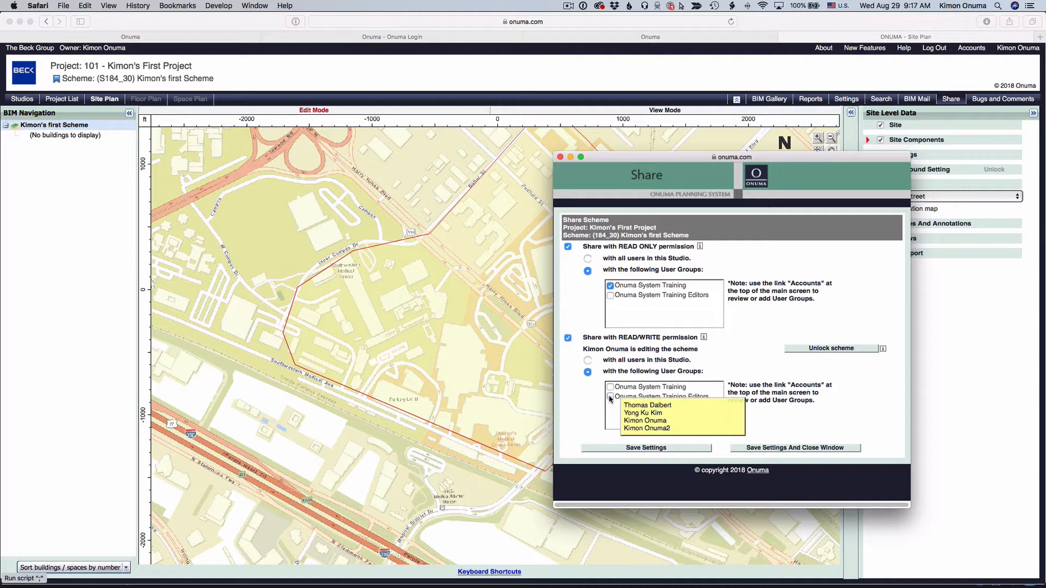
click(610, 397)
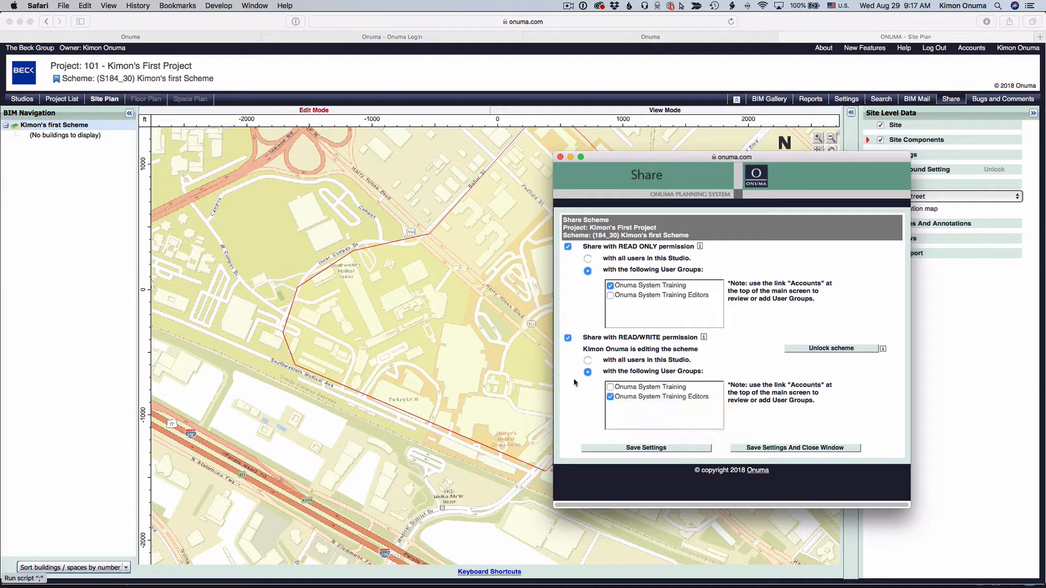
mouse_move(621, 385)
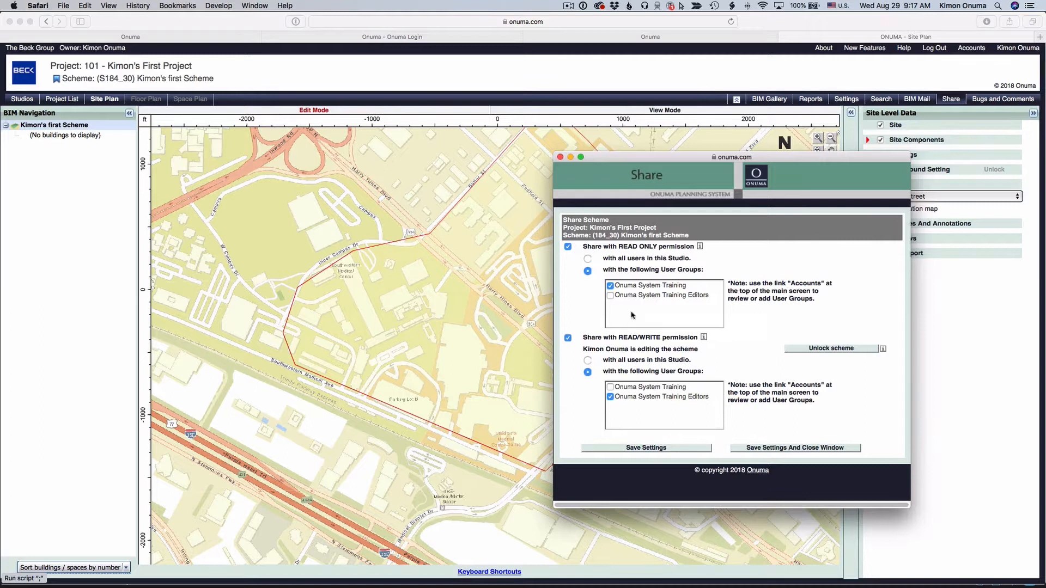
click(658, 449)
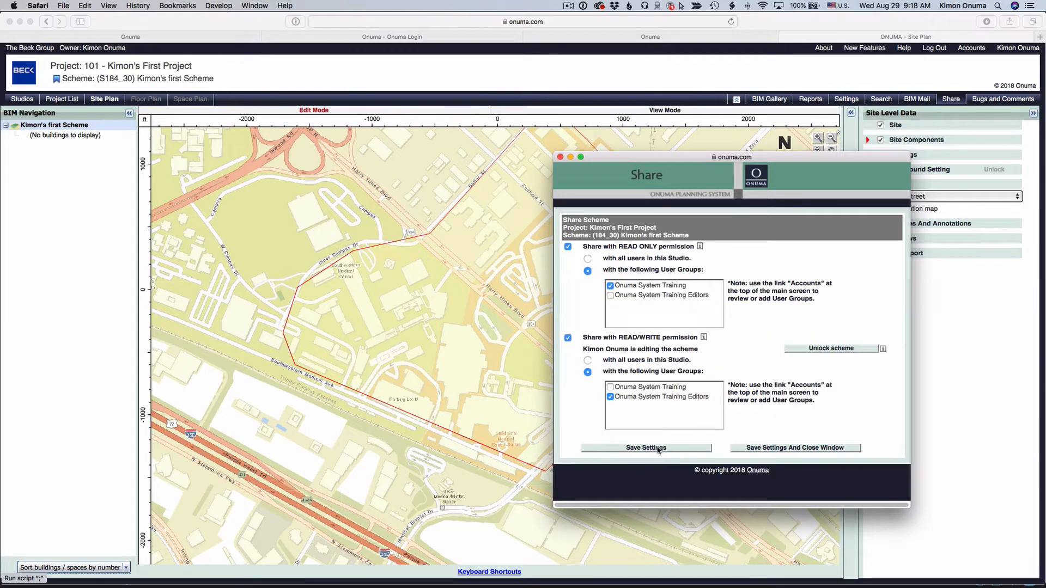
click(560, 157)
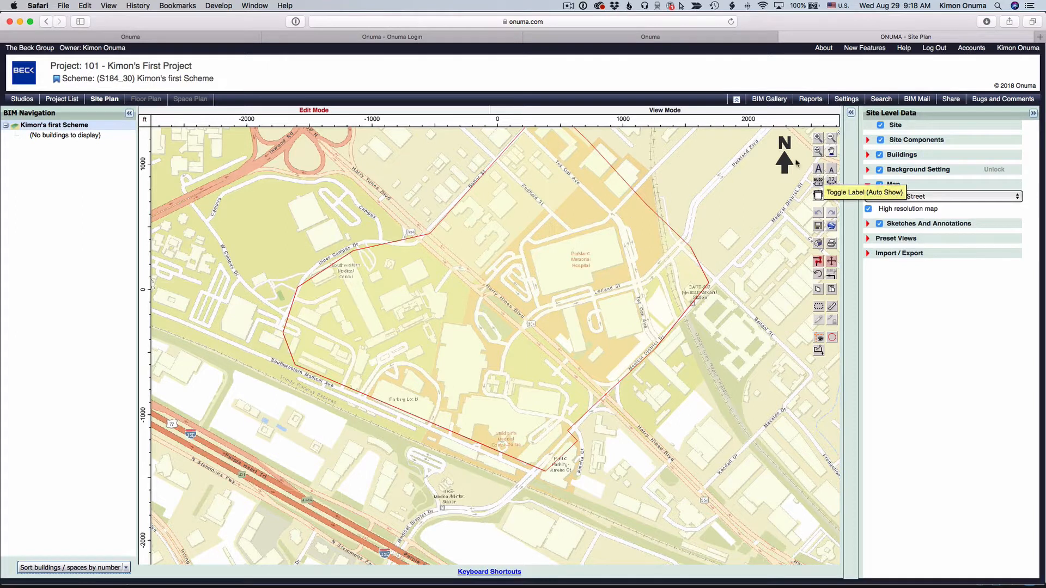
Step: Open BIM Mail and select a single member of the Onuma System Training Editors group as recipient
click(917, 99)
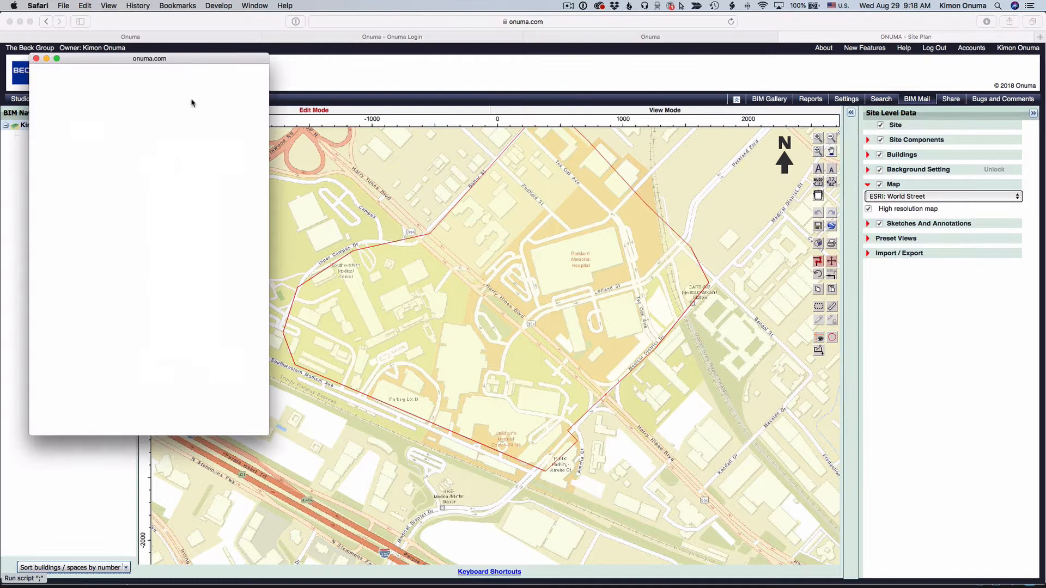
drag(177, 61, 259, 165)
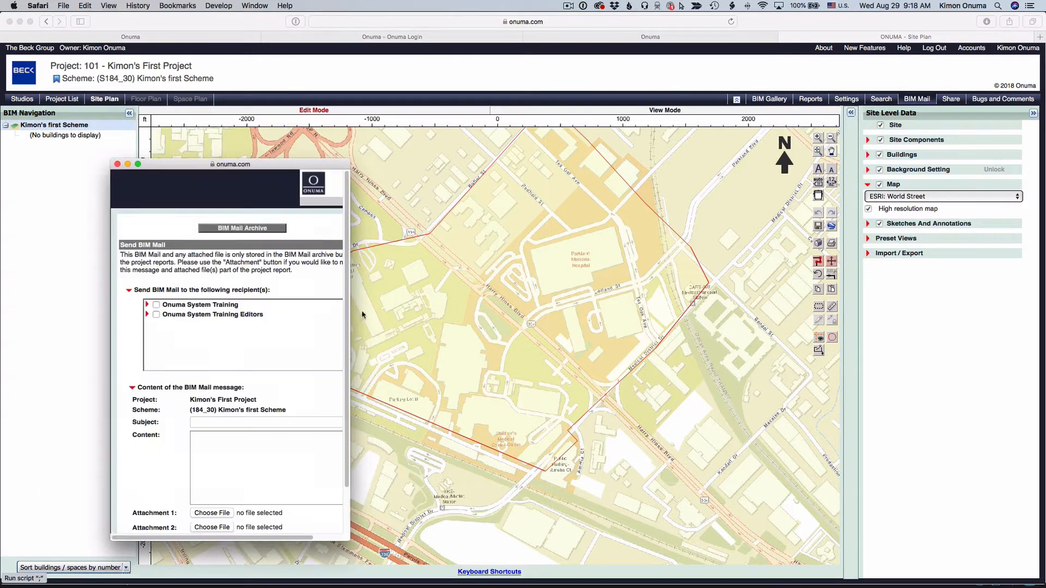
click(148, 305)
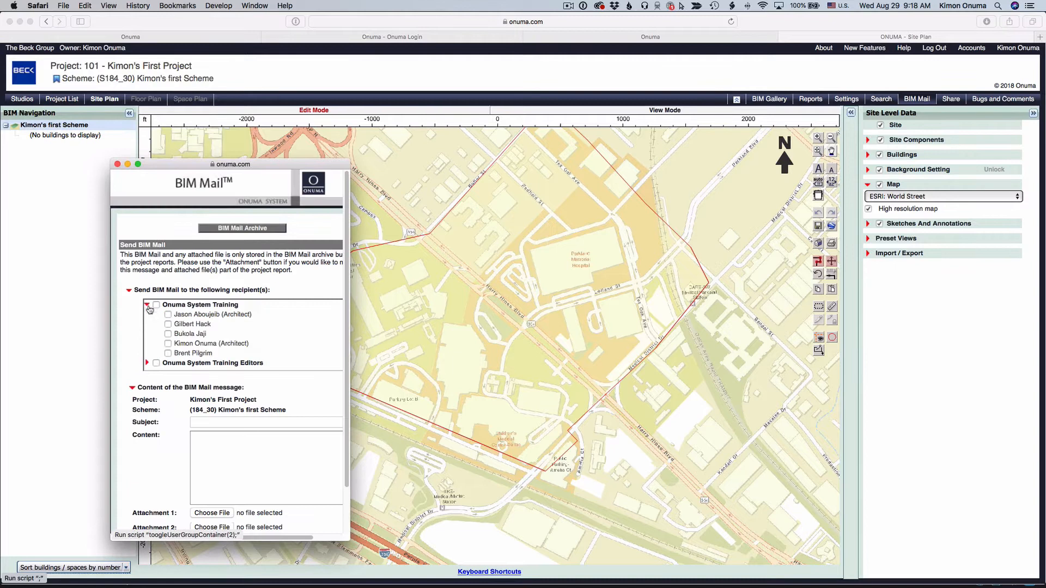
click(147, 363)
click(157, 327)
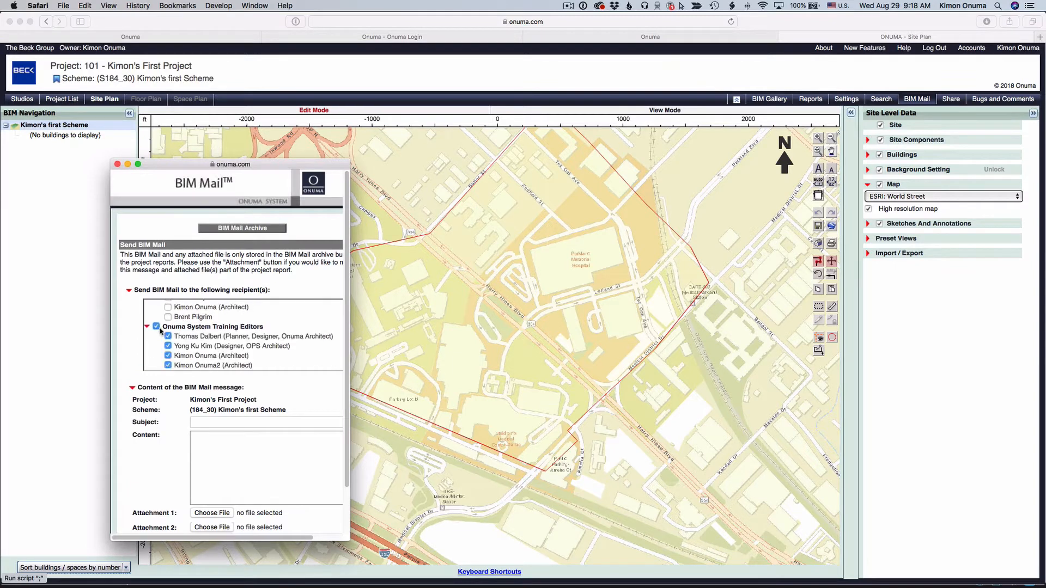
click(168, 337)
click(168, 356)
click(168, 366)
Step: Enter the subject "My first site plan" and the message "Can you take look and edit where we should consider landing a new clinic"
click(231, 421)
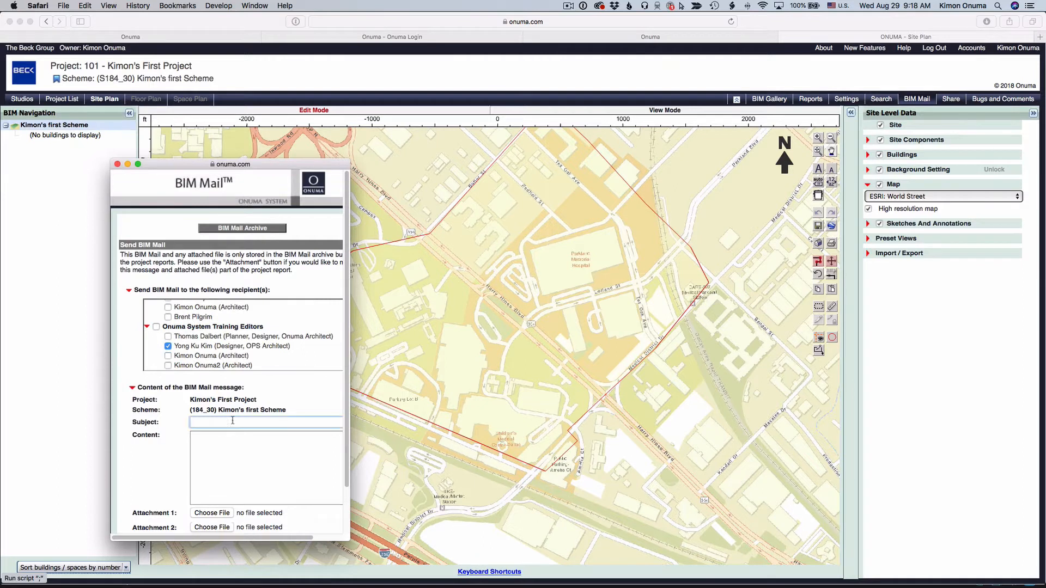
text(My first site plan)
key(Tab)
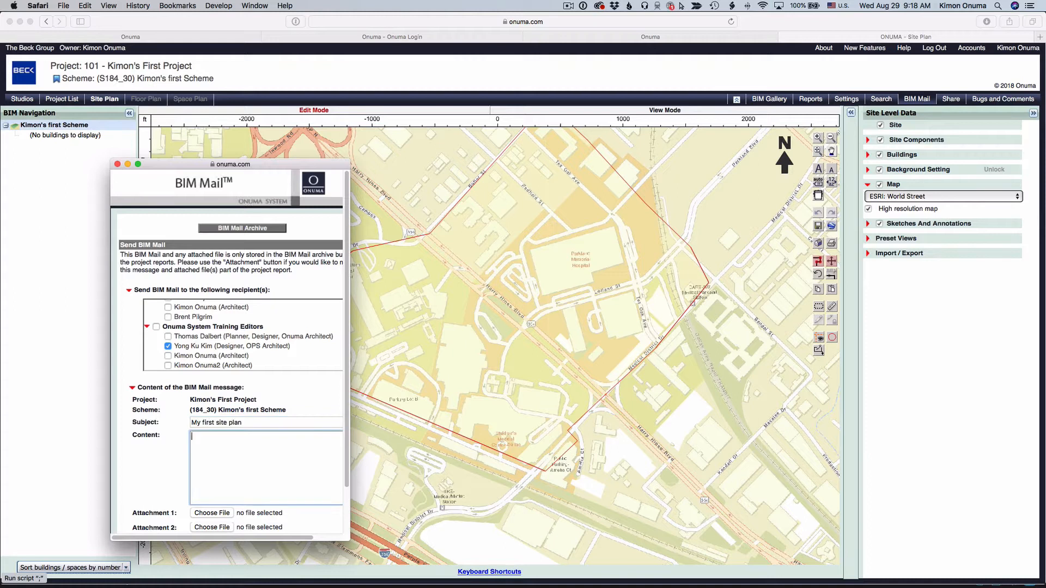
text(Can you take  look and edit where we should )
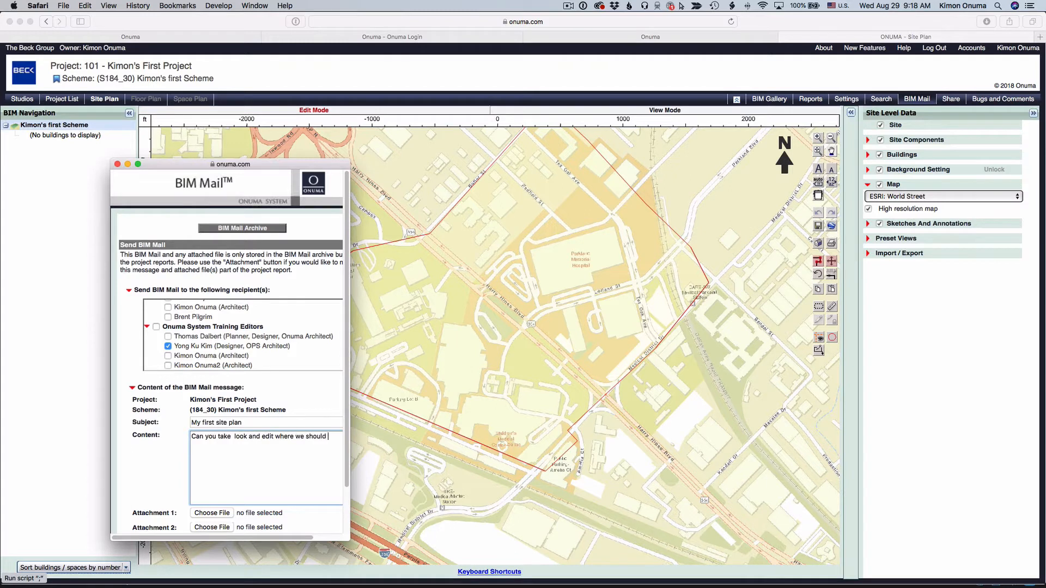
text(consider landing a )
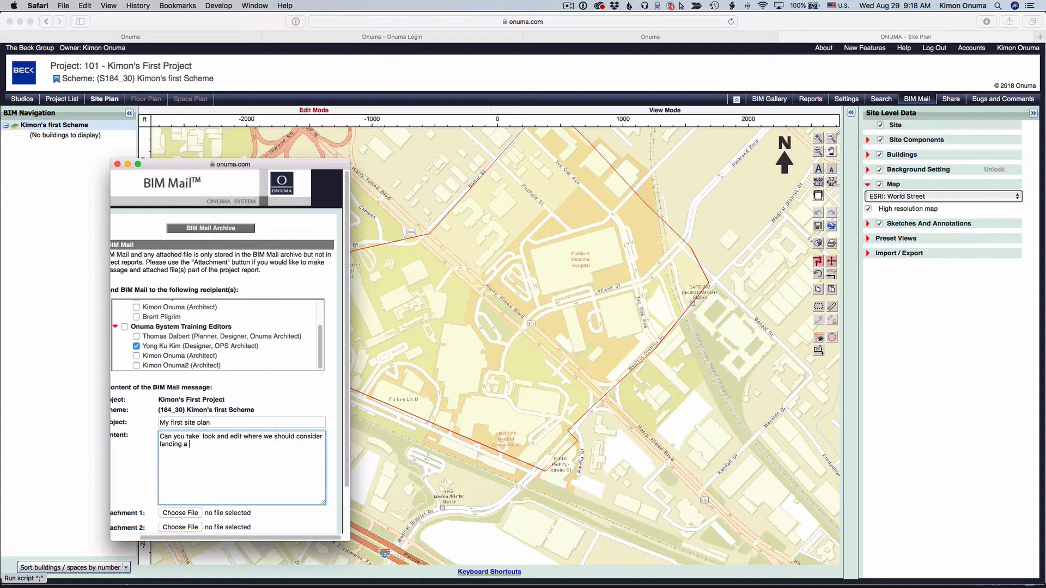
text(new clinic.)
Step: Send the BIM Mail and close its window
scroll(265, 441, down, 2)
scroll(245, 463, left, 2)
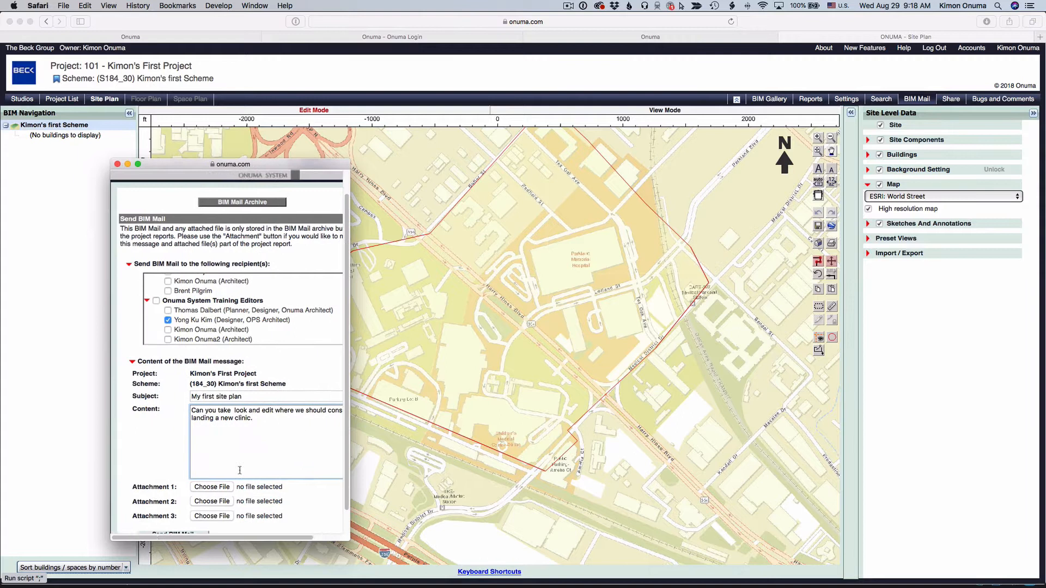
scroll(216, 488, down, 2)
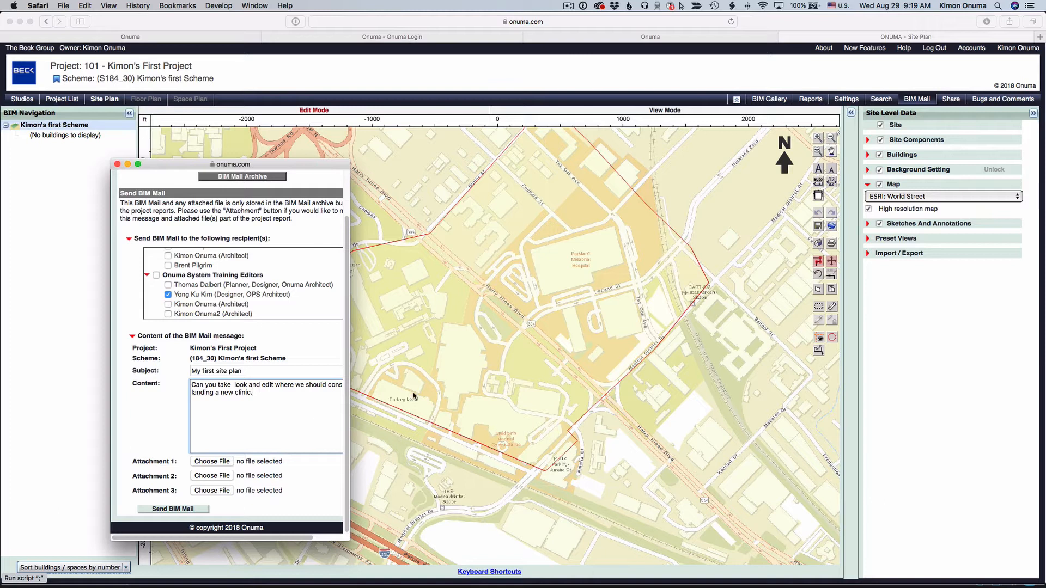
click(171, 511)
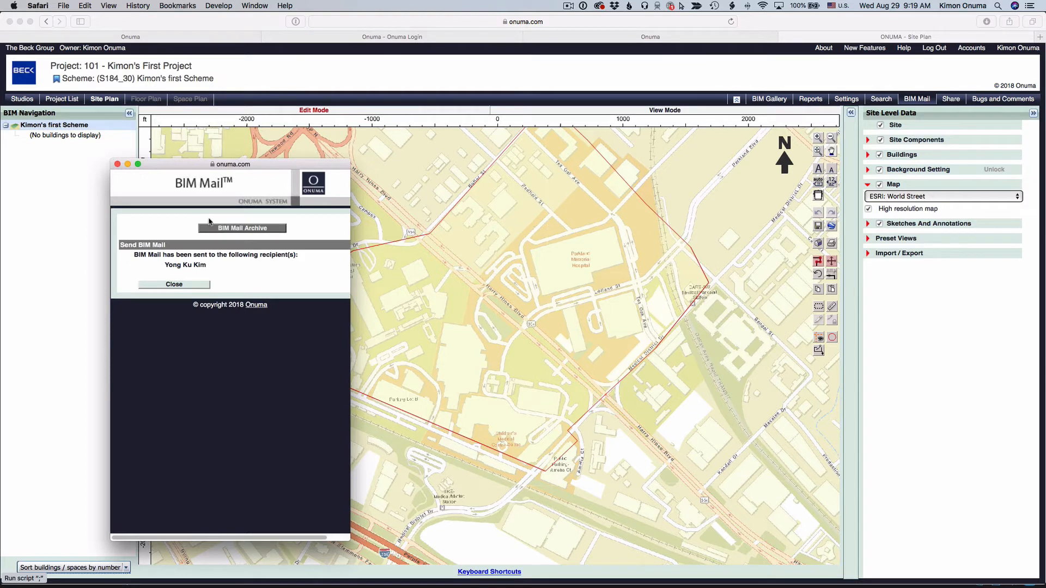
click(117, 164)
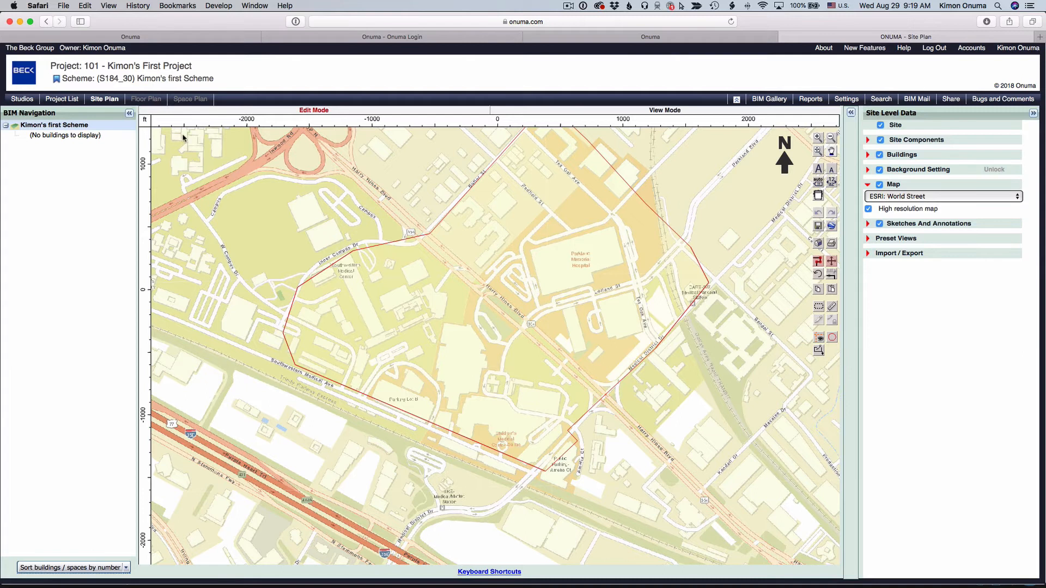
Step: Add an empty scheme to Kimon's First Project and name it "Kimon's 2nd Scheme"
click(67, 100)
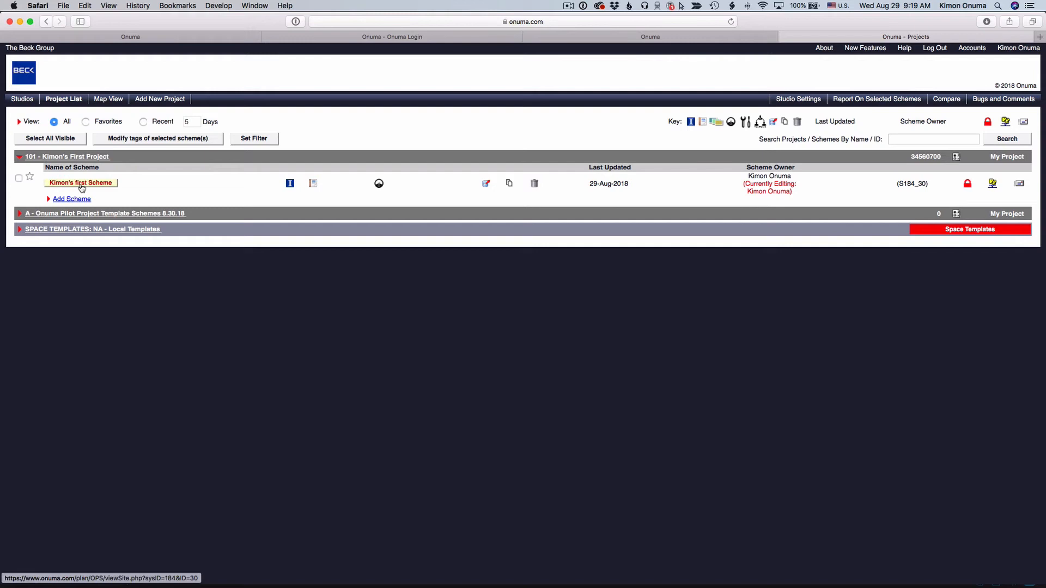
click(51, 199)
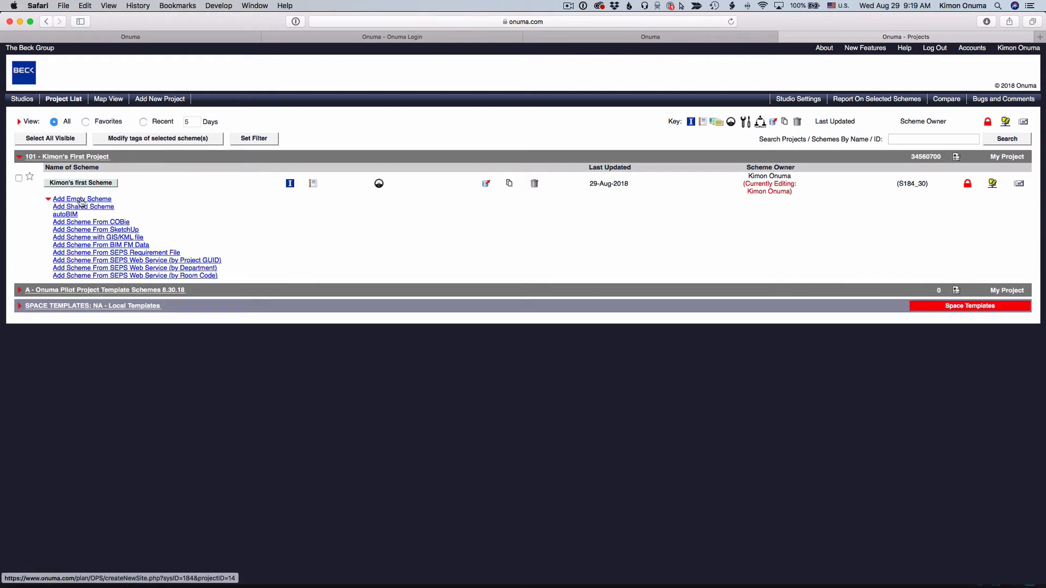
click(81, 200)
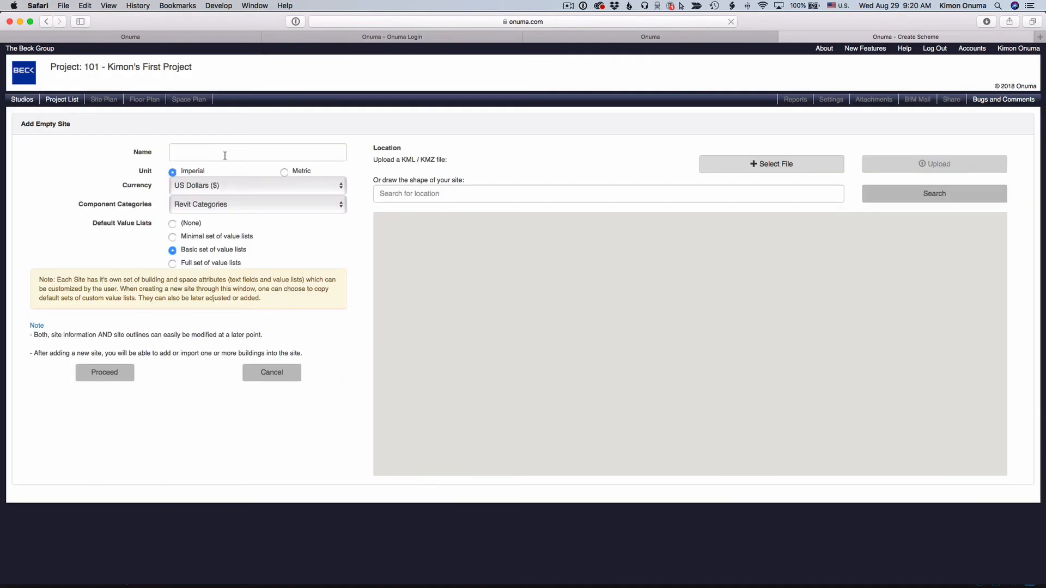
click(225, 155)
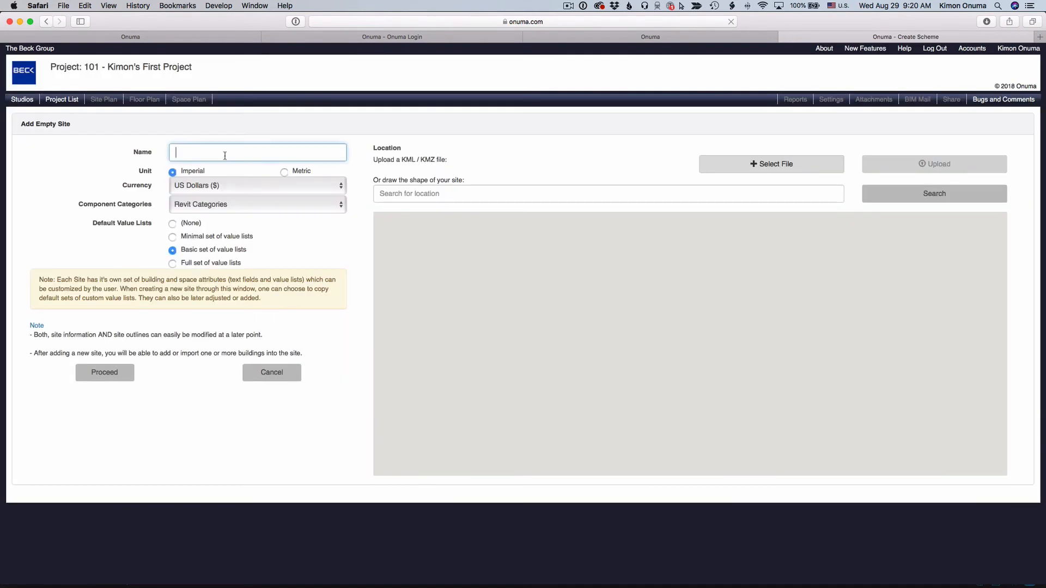
text(Kimon's 2nd)
text(Scheme)
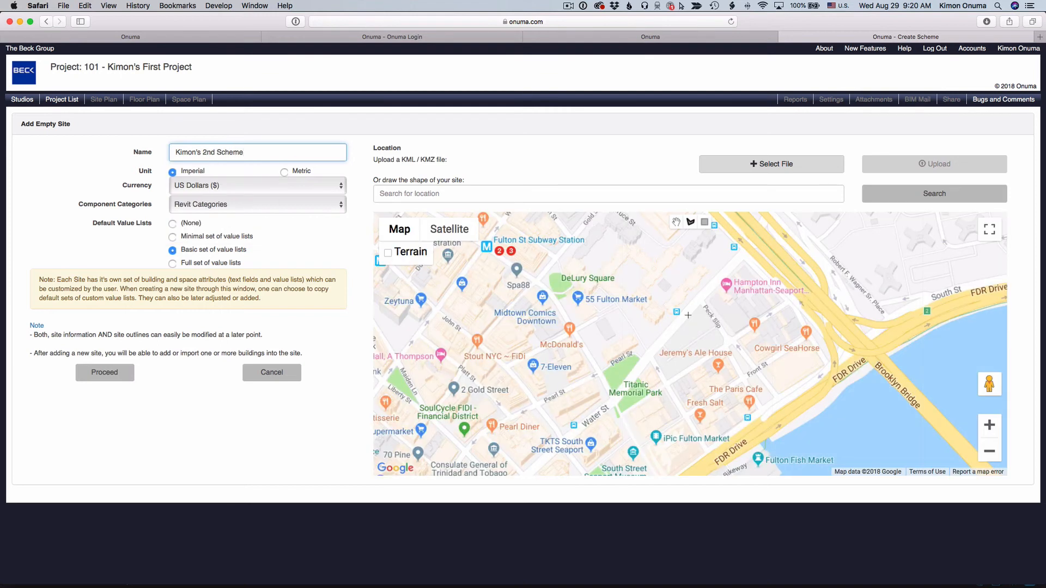
Step: Draw a four-sided site outline on the map near Peck Slip and proceed to create the scheme
click(706, 304)
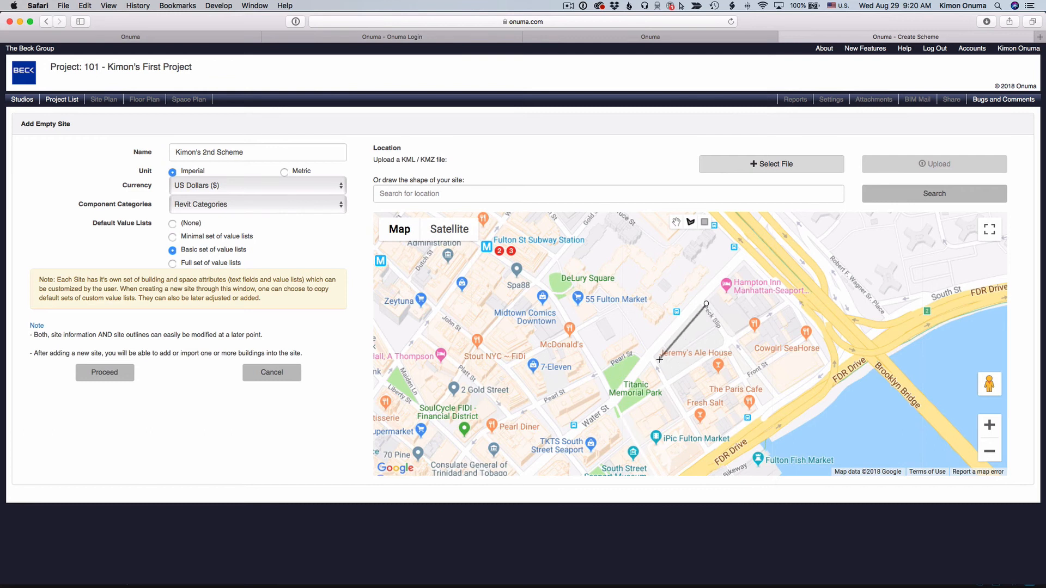
click(659, 359)
click(671, 381)
click(733, 343)
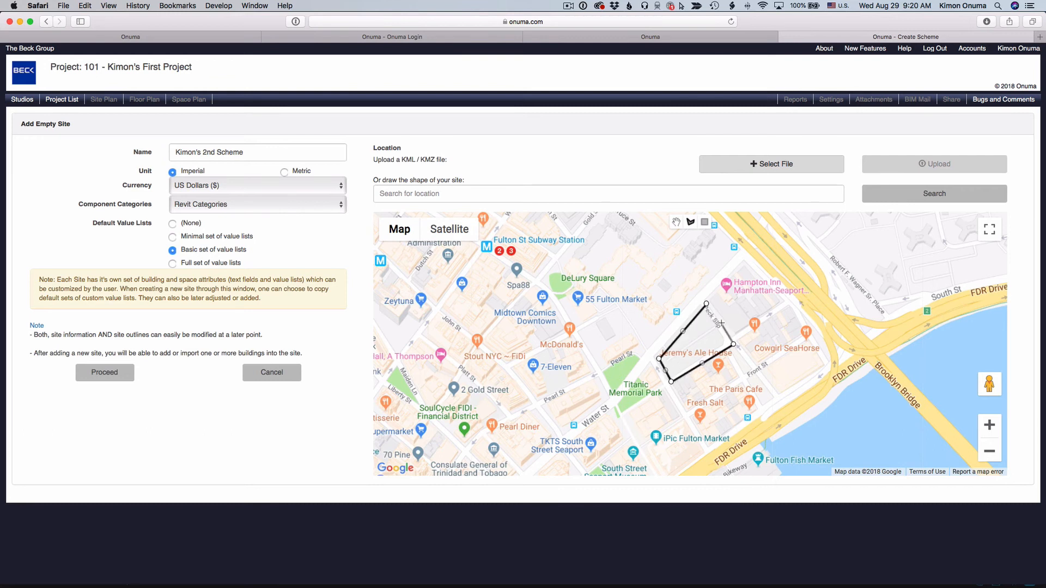
click(706, 304)
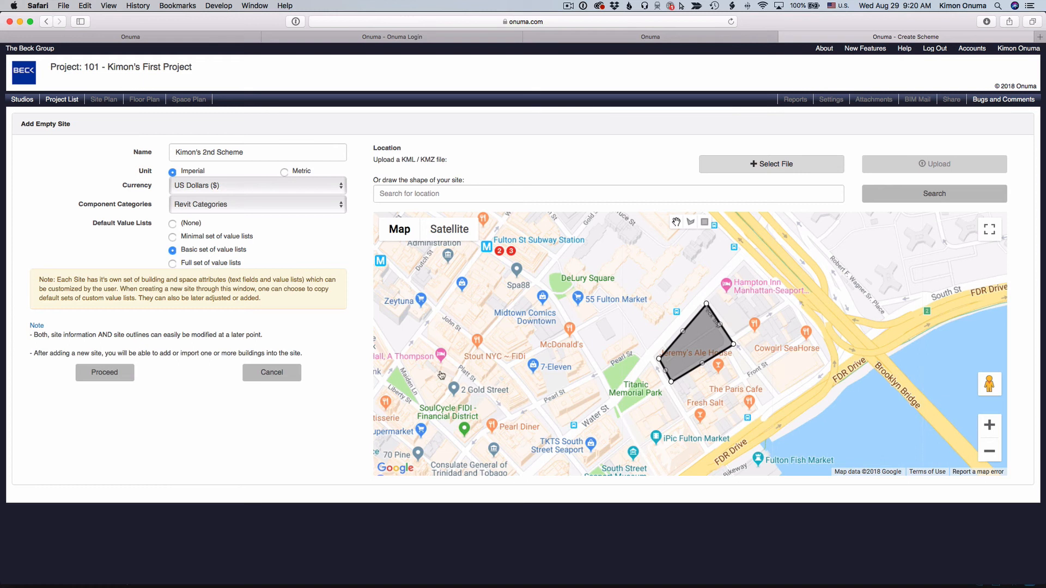
click(103, 375)
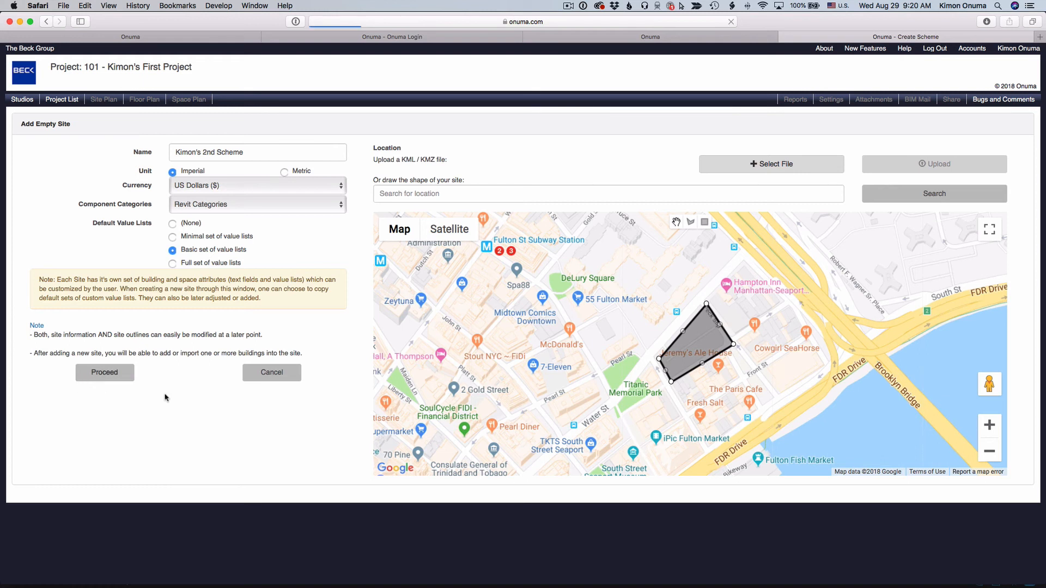